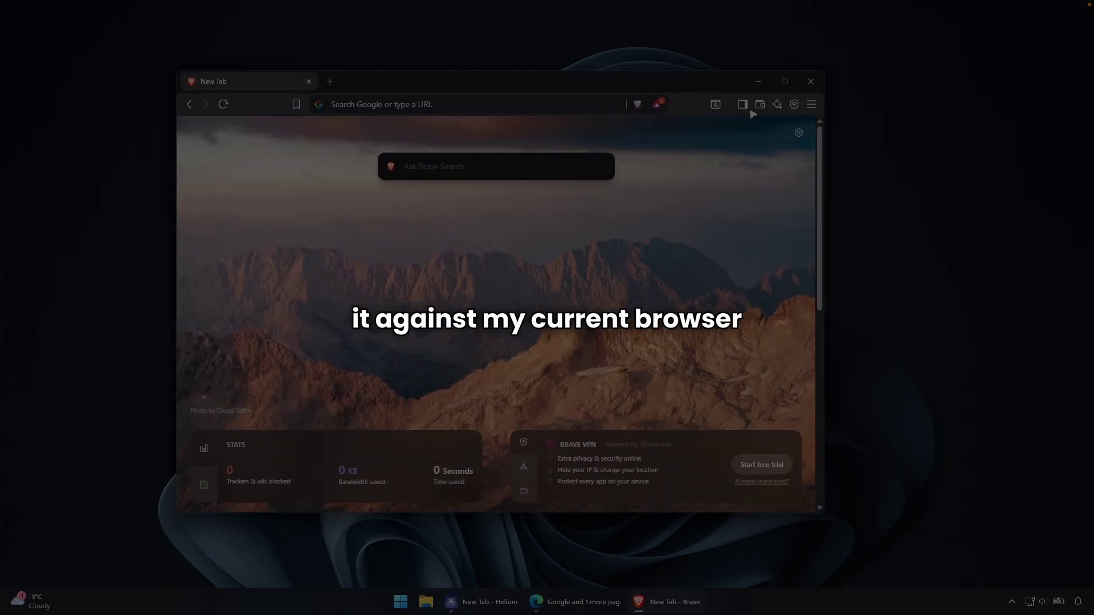
# - Open the Leo AI sidebar and bring up the Remove option on a sidebar item
pyautogui.click(744, 106)
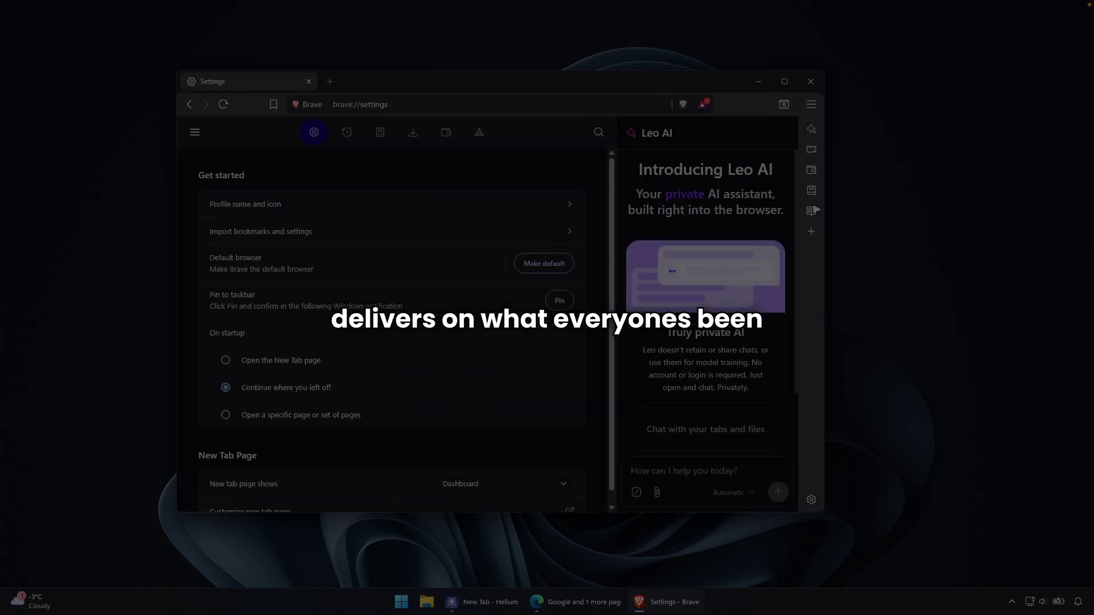
pyautogui.rightClick(812, 135)
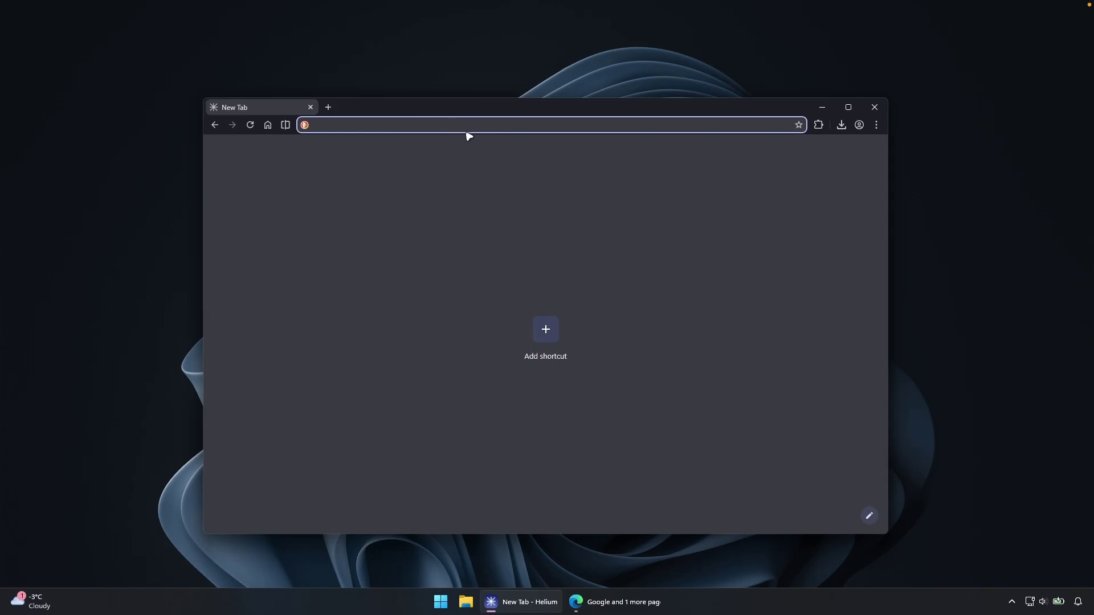
# - Search 'brave browser', then download and run the Brave installer for Windows from brave.com
pyautogui.write('brave b')
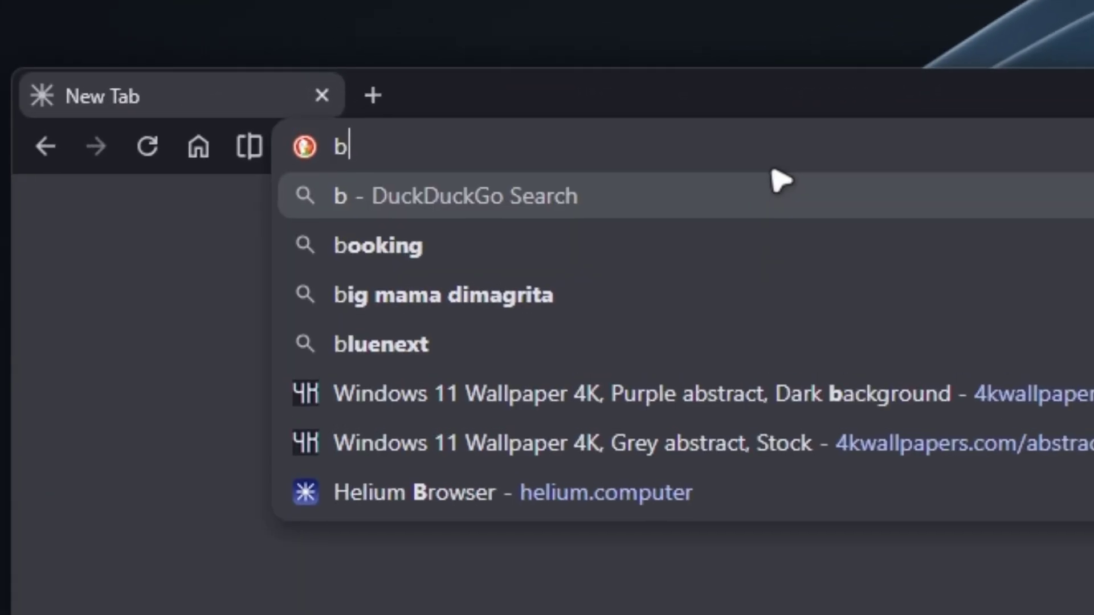
pyautogui.write('r')
pyautogui.click(408, 245)
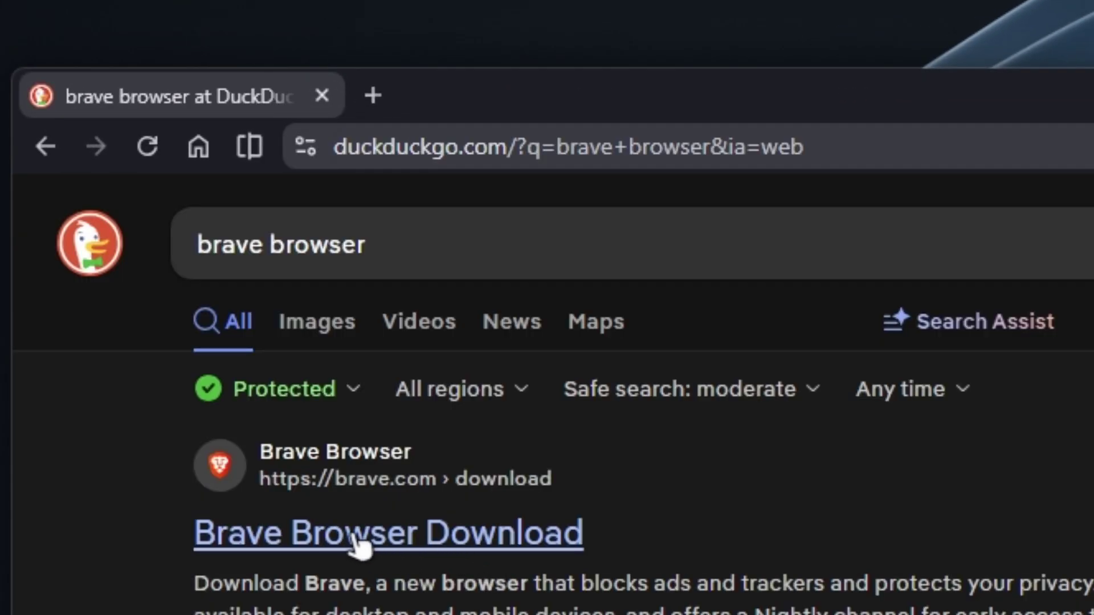
pyautogui.click(424, 521)
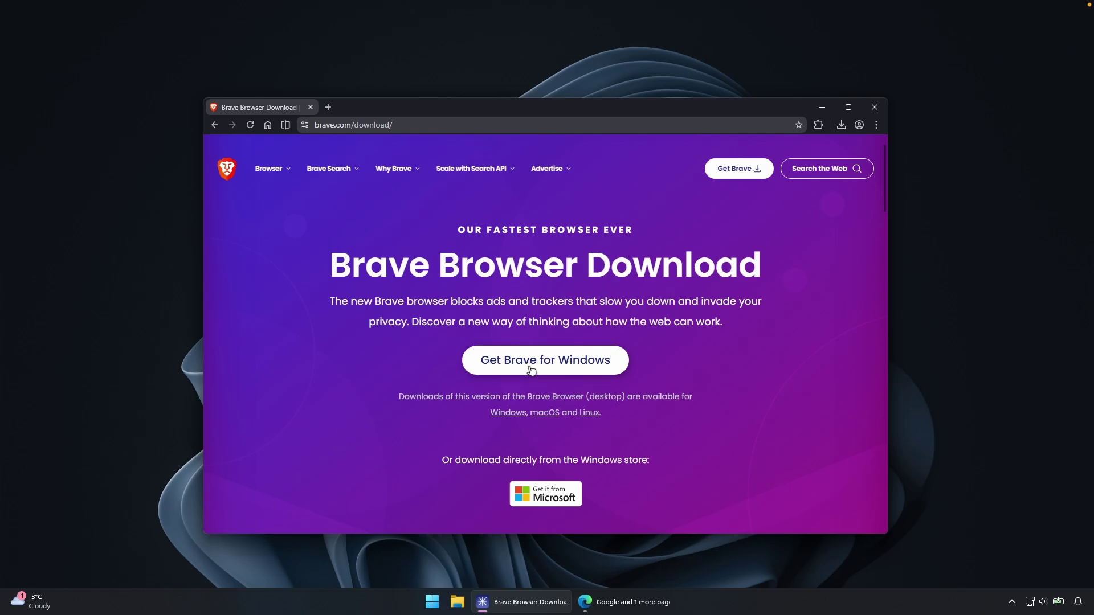
pyautogui.click(530, 360)
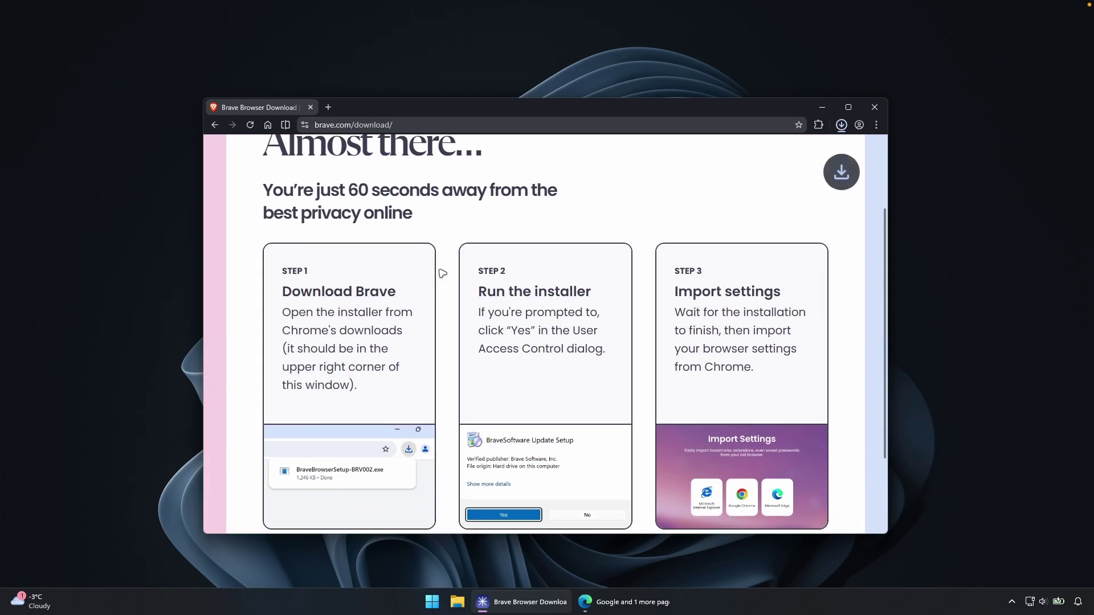
pyautogui.click(754, 153)
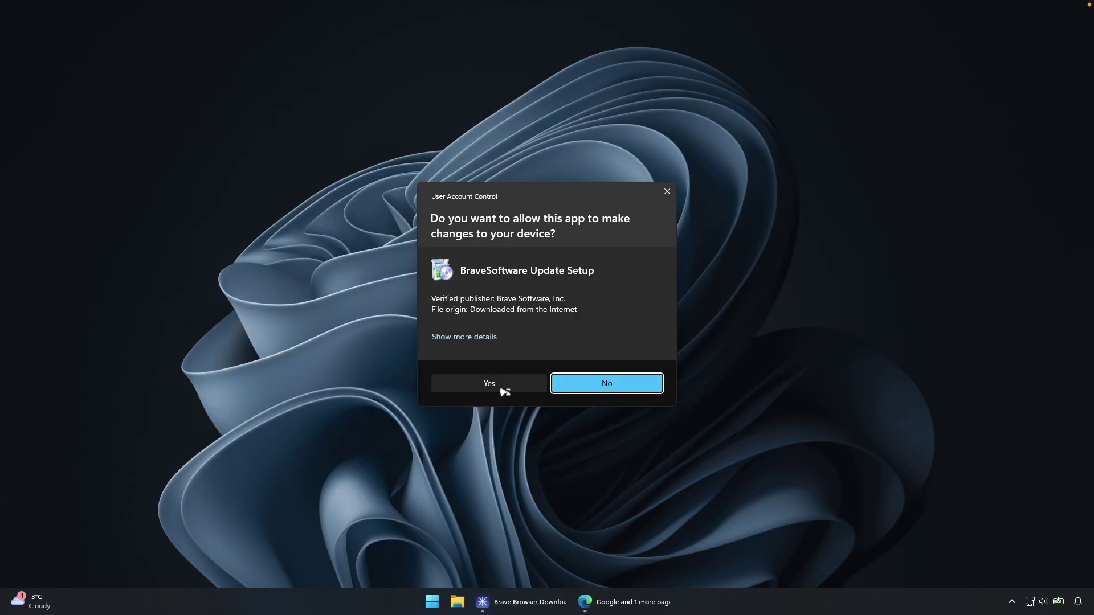
# - Approve the User Account Control prompt for BraveSoftware Update Setup
pyautogui.click(504, 392)
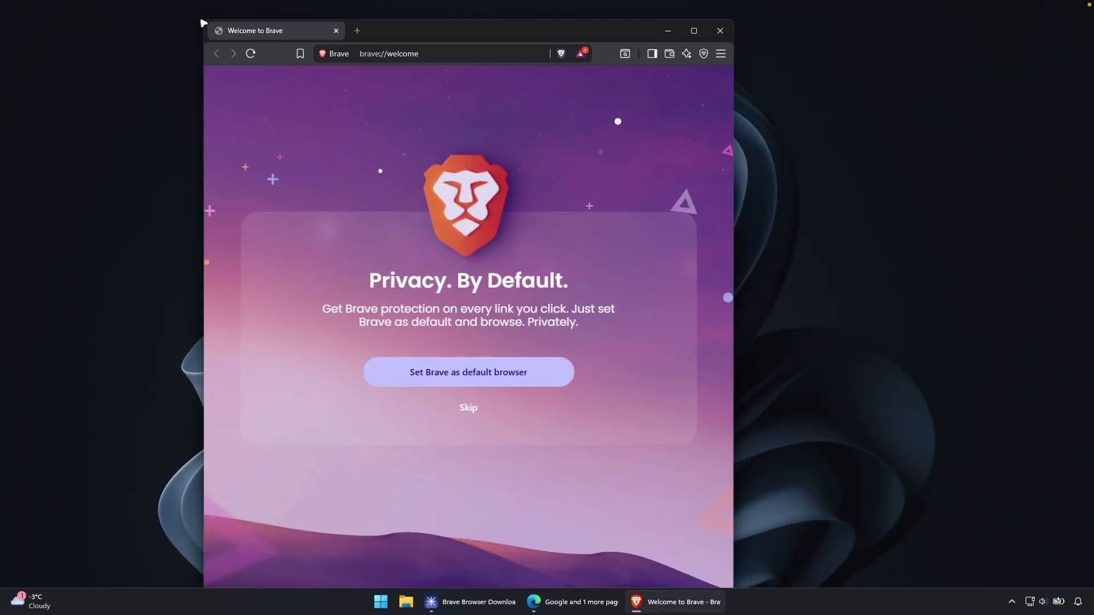
# - Reposition the Brave window, then skip default browser, settings import and Brave Search contribution
pyautogui.moveTo(204, 23); pyautogui.dragTo(24, 196)
pyautogui.moveTo(236, 221); pyautogui.dragTo(390, 114)
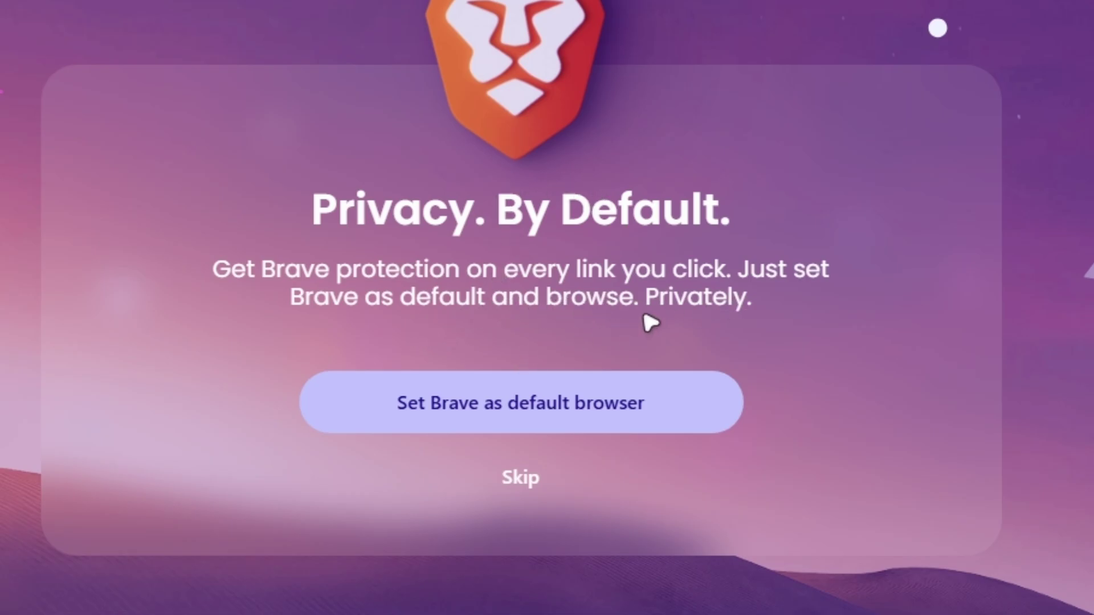
pyautogui.click(555, 480)
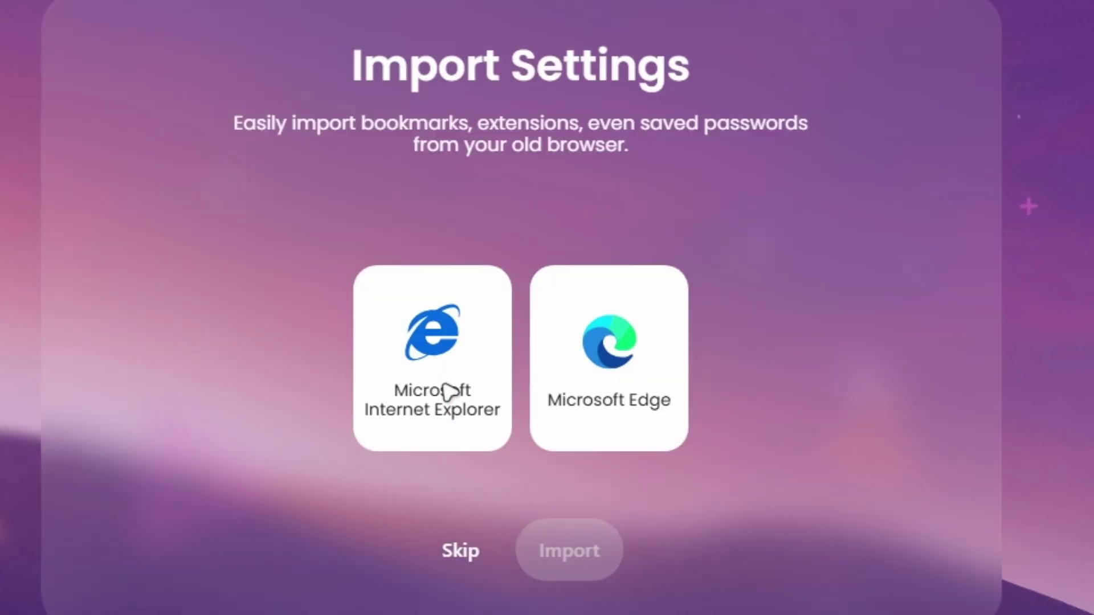
pyautogui.click(473, 549)
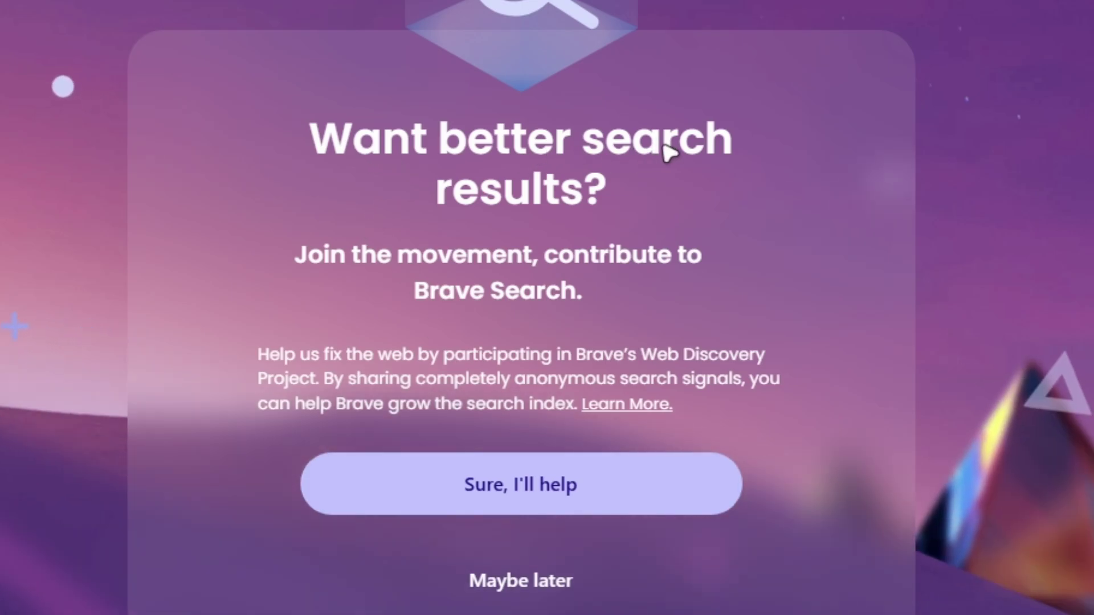
pyautogui.click(517, 587)
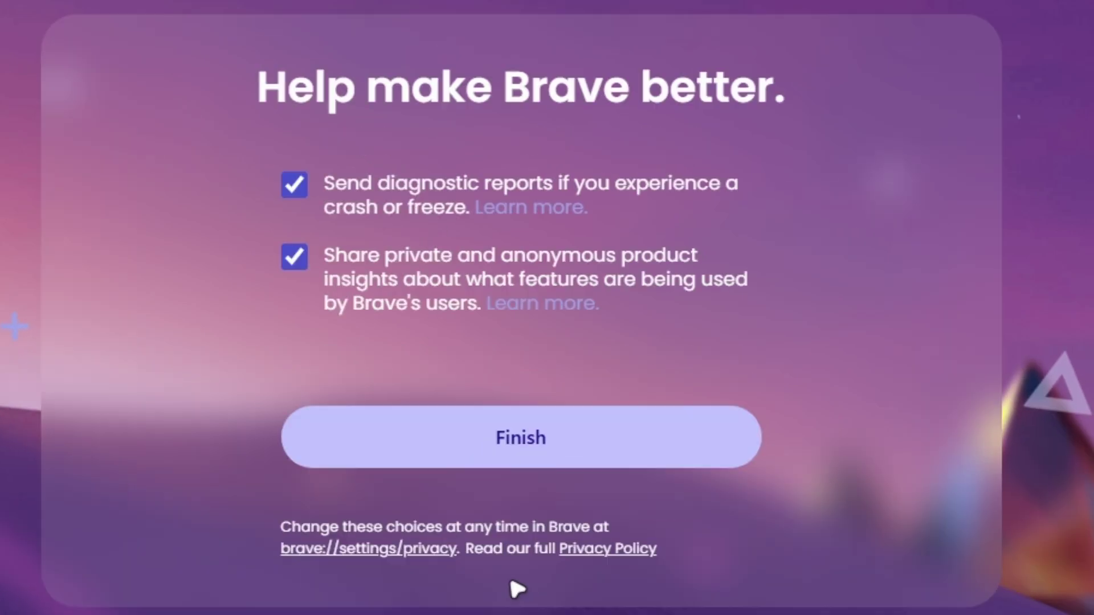
# - Turn off diagnostic crash reports and anonymous product insights, then finish onboarding
pyautogui.click(319, 203)
pyautogui.click(294, 255)
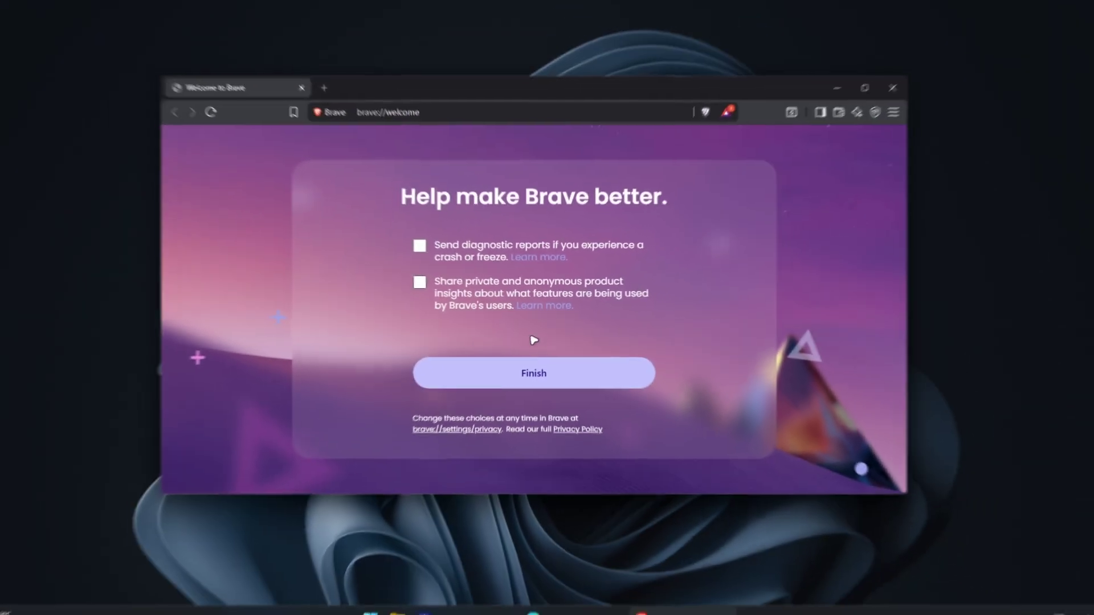
pyautogui.click(520, 437)
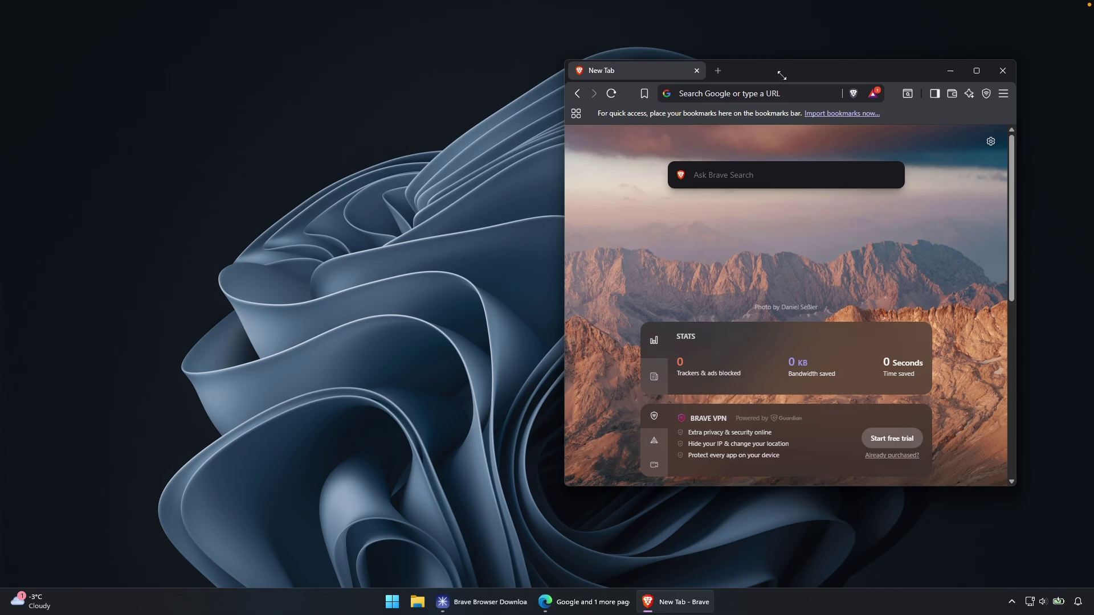
# - Return Helium to its blank new tab and minimize it
pyautogui.moveTo(782, 75); pyautogui.dragTo(823, 93)
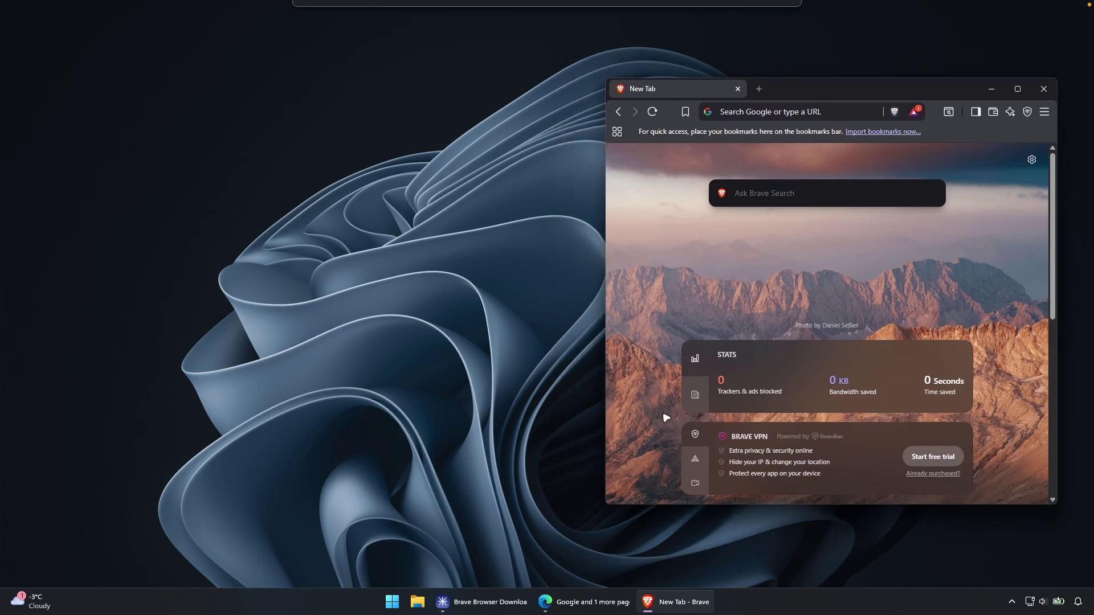
pyautogui.click(496, 600)
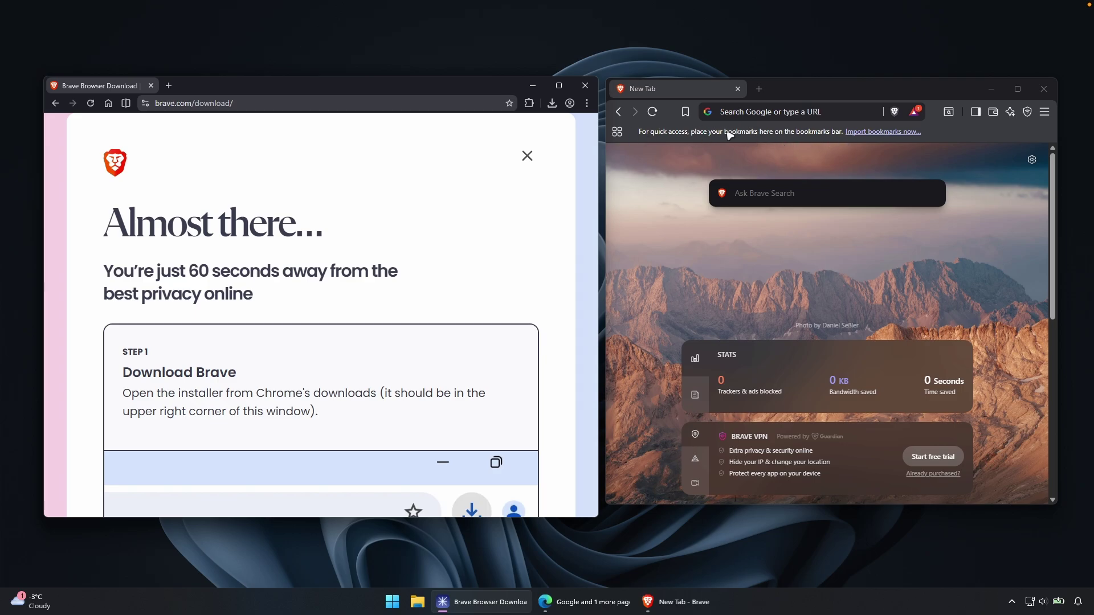
pyautogui.click(109, 103)
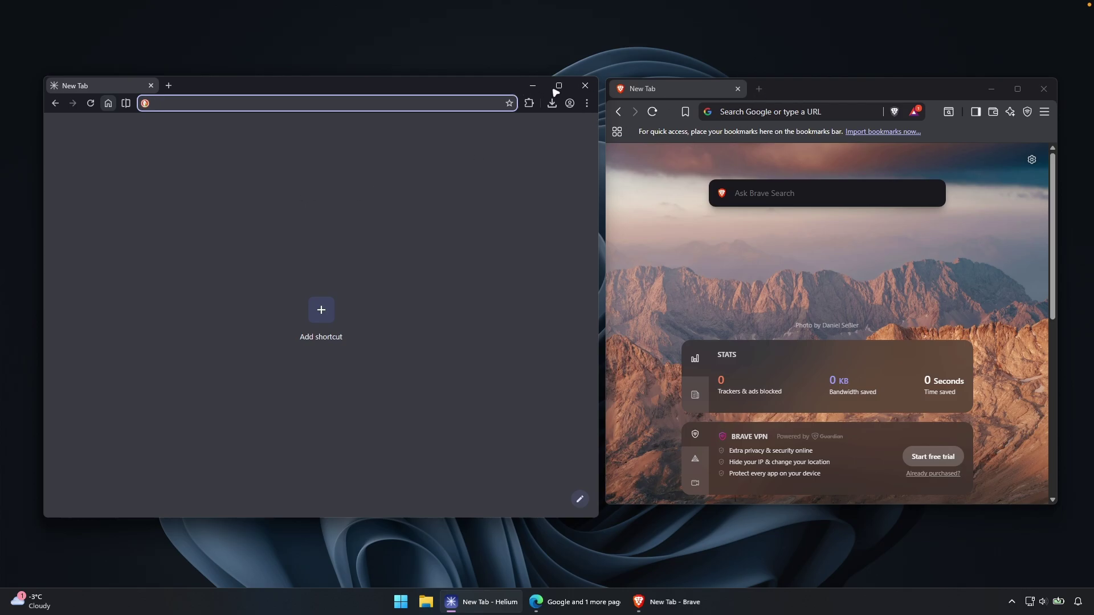
pyautogui.click(536, 89)
# - Centre and enlarge the Brave window, keeping Helium minimized behind it
pyautogui.moveTo(800, 90); pyautogui.dragTo(521, 90)
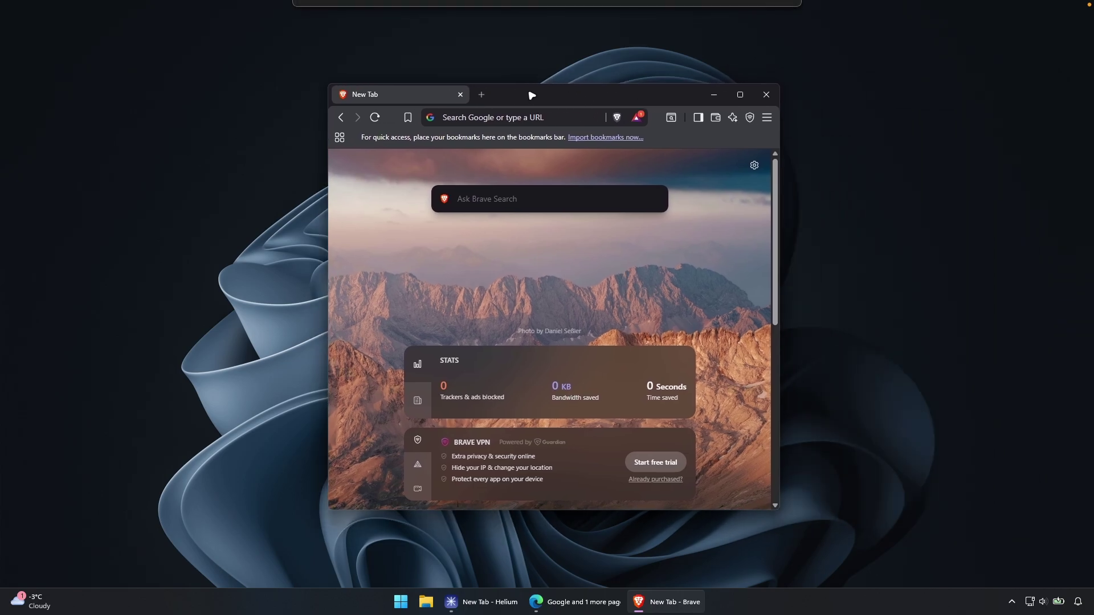
pyautogui.moveTo(330, 80); pyautogui.dragTo(130, 70)
pyautogui.moveTo(403, 73); pyautogui.dragTo(429, 71)
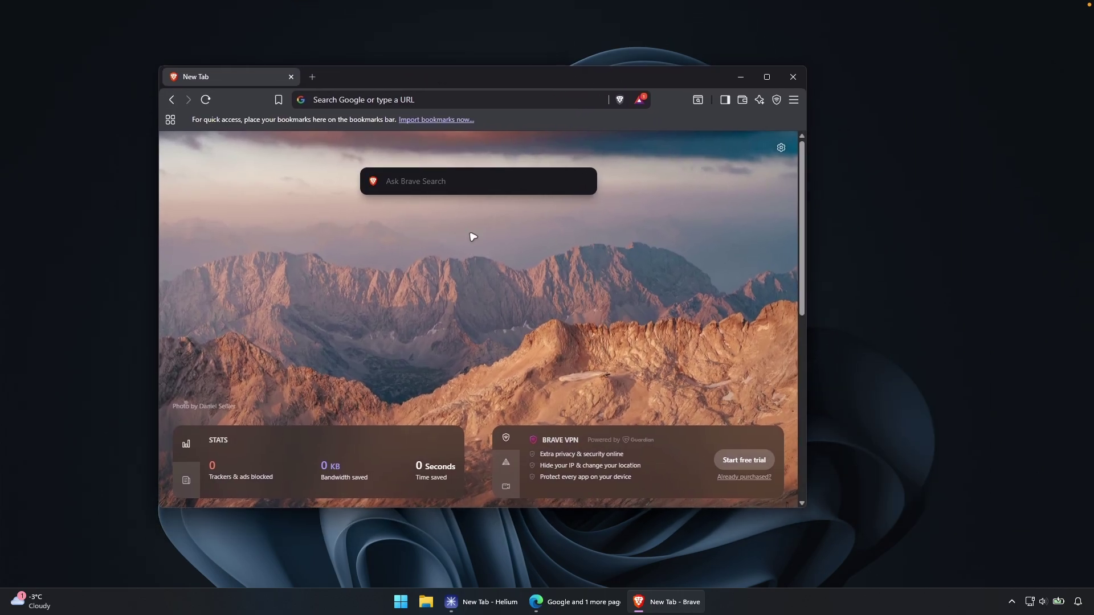
pyautogui.click(496, 603)
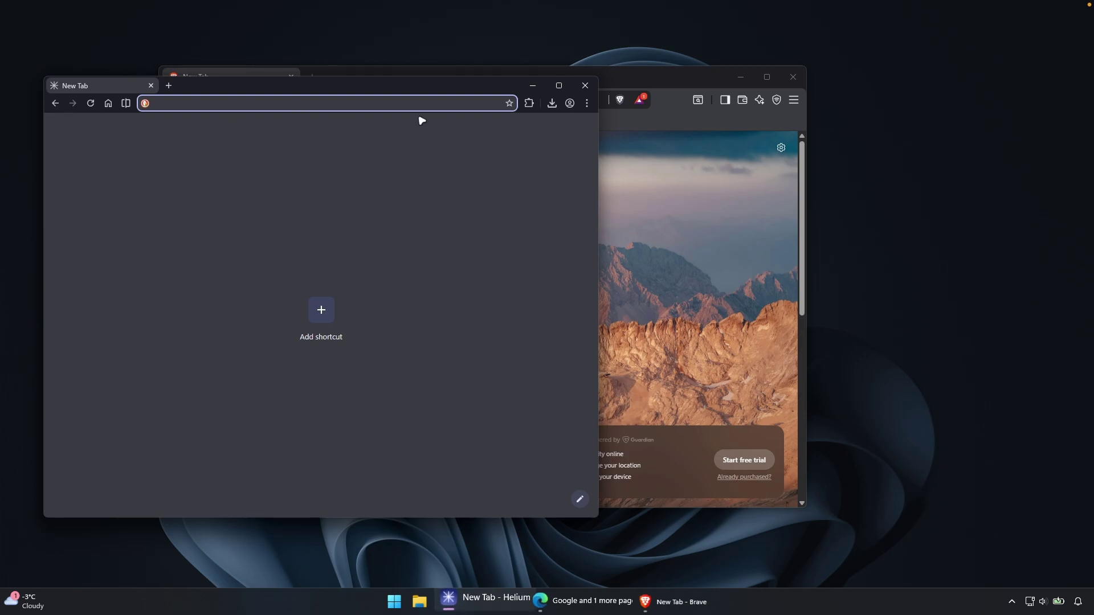
pyautogui.click(533, 85)
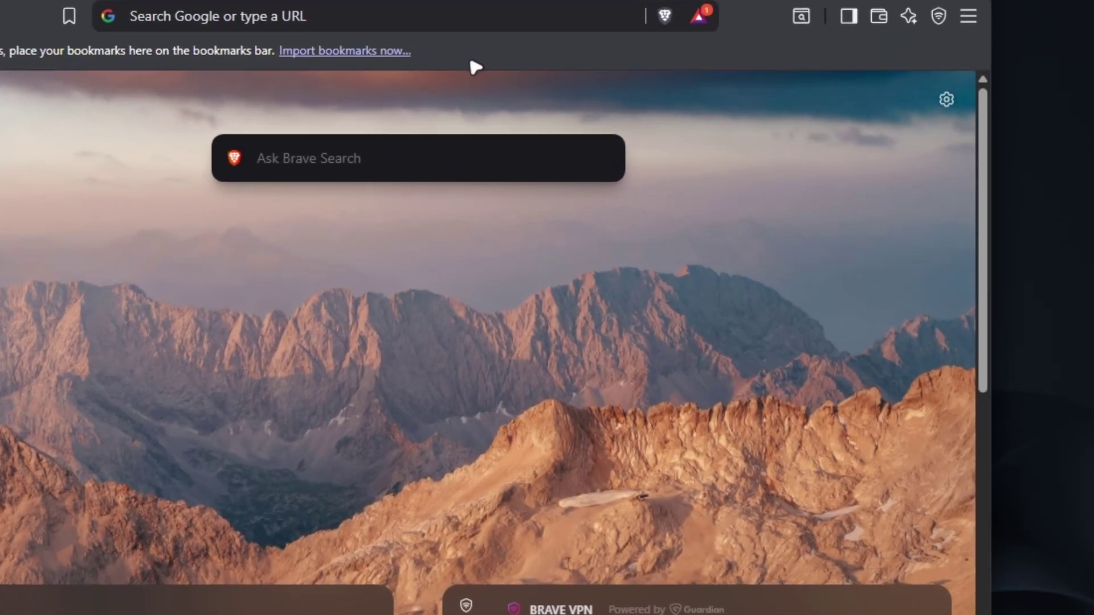
# - Untick Show tab groups and set Show bookmarks bar to Never
pyautogui.rightClick(515, 126)
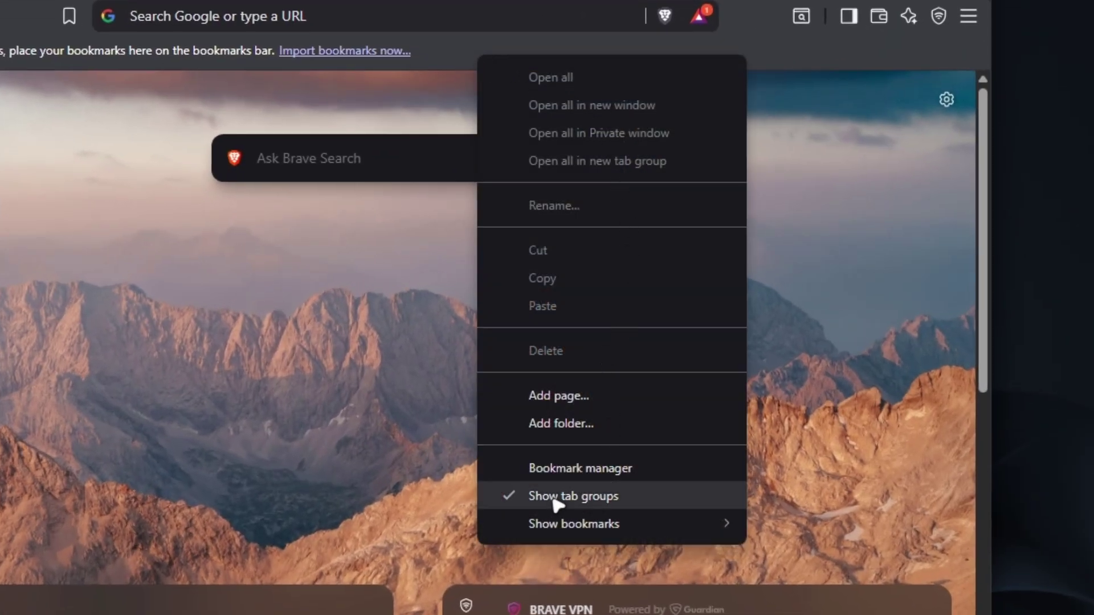
pyautogui.click(563, 500)
pyautogui.rightClick(420, 52)
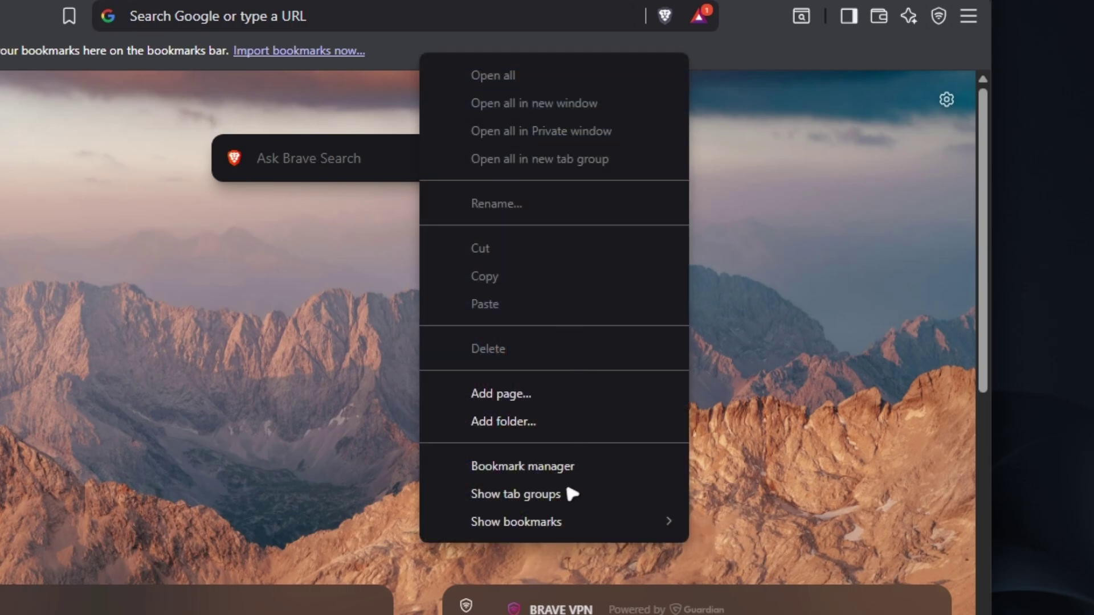
pyautogui.moveTo(536, 519)
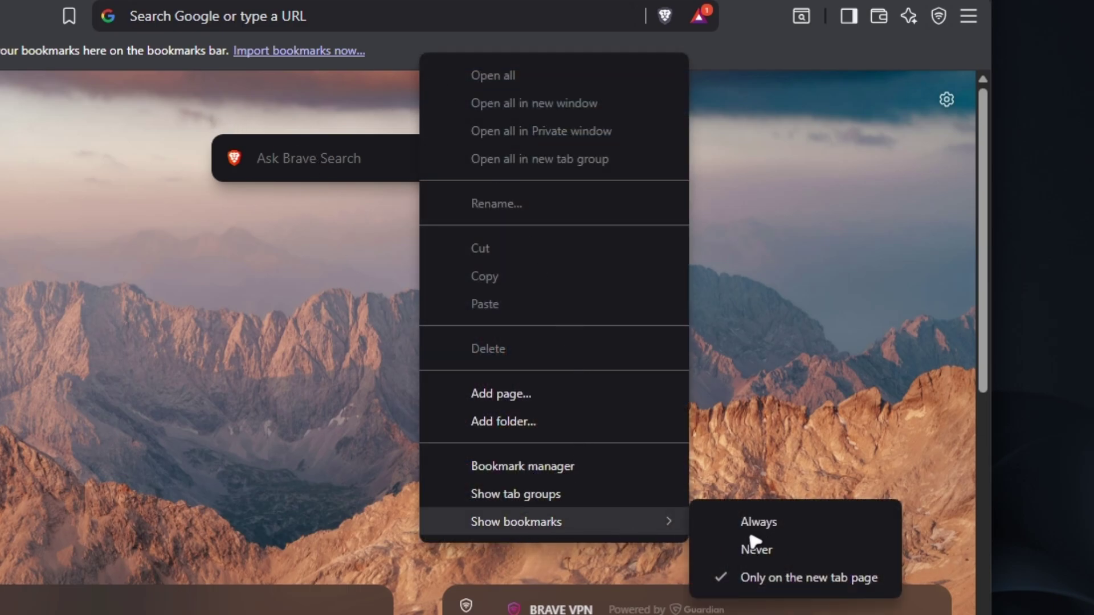
pyautogui.click(773, 553)
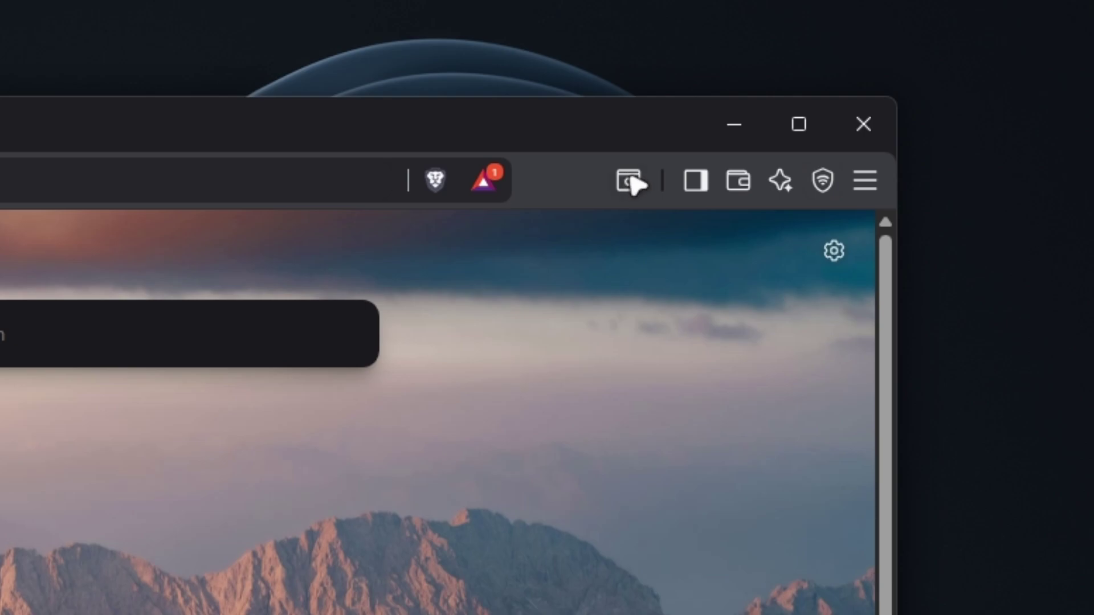
# - Remove the sidebar and Brave Wallet shortcuts from the toolbar
pyautogui.click(698, 182)
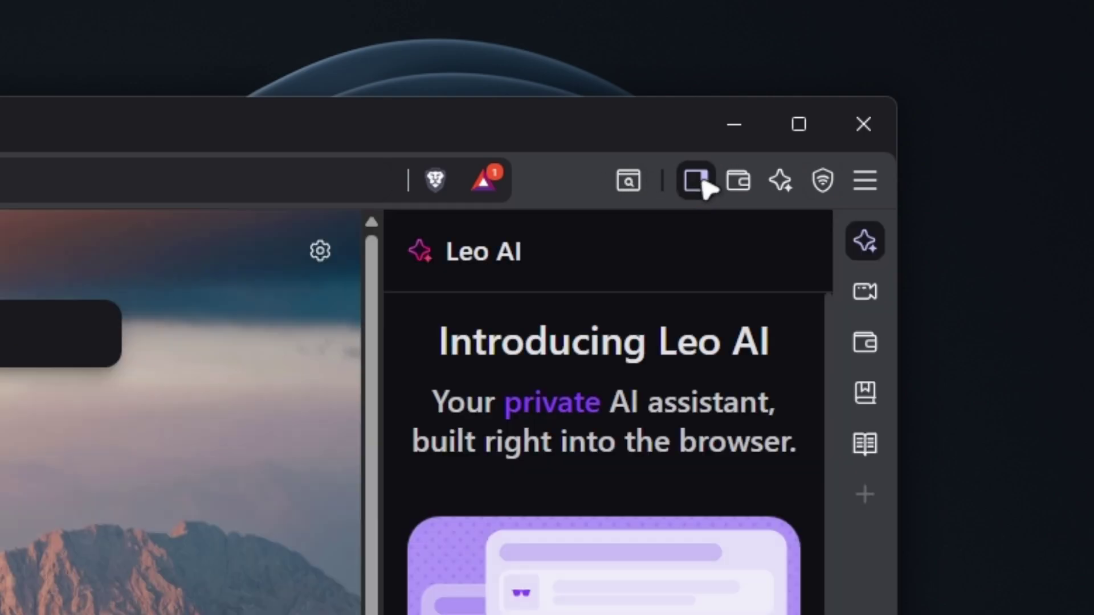
pyautogui.click(707, 191)
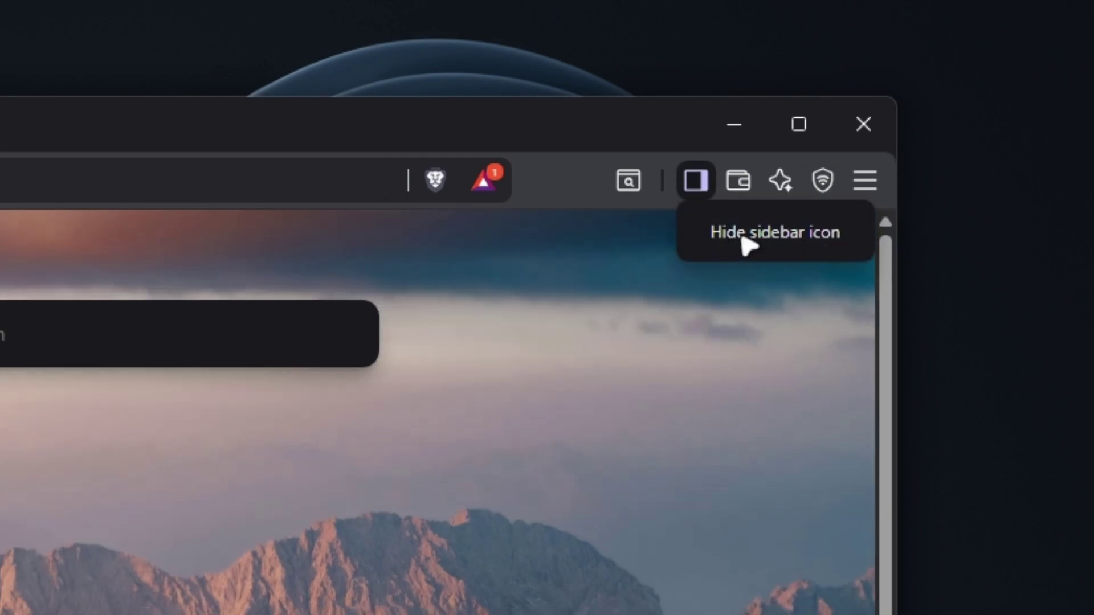
pyautogui.click(761, 239)
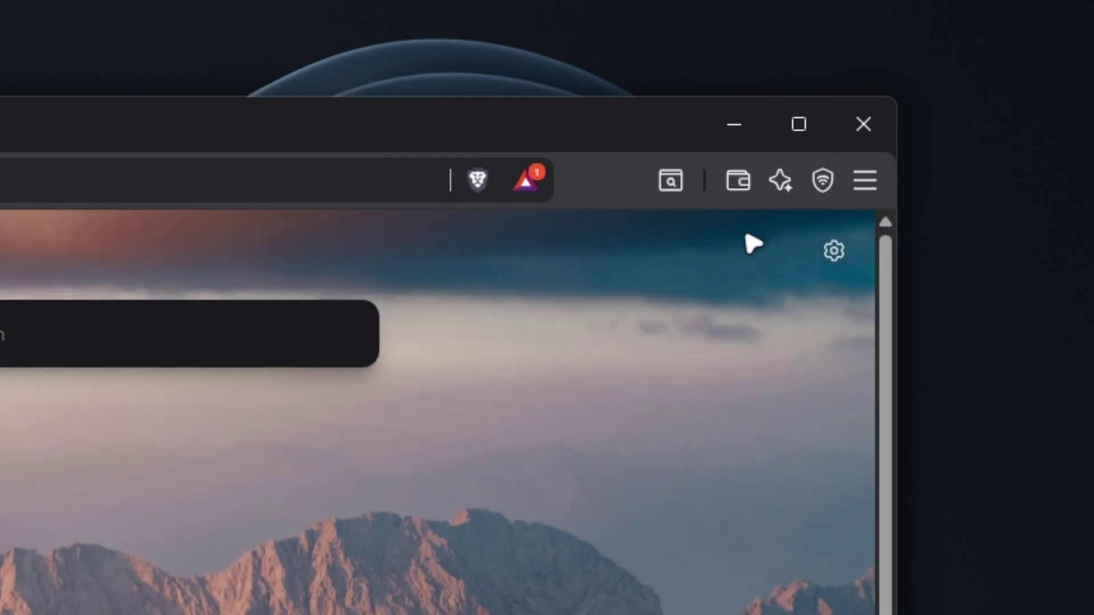
pyautogui.click(739, 182)
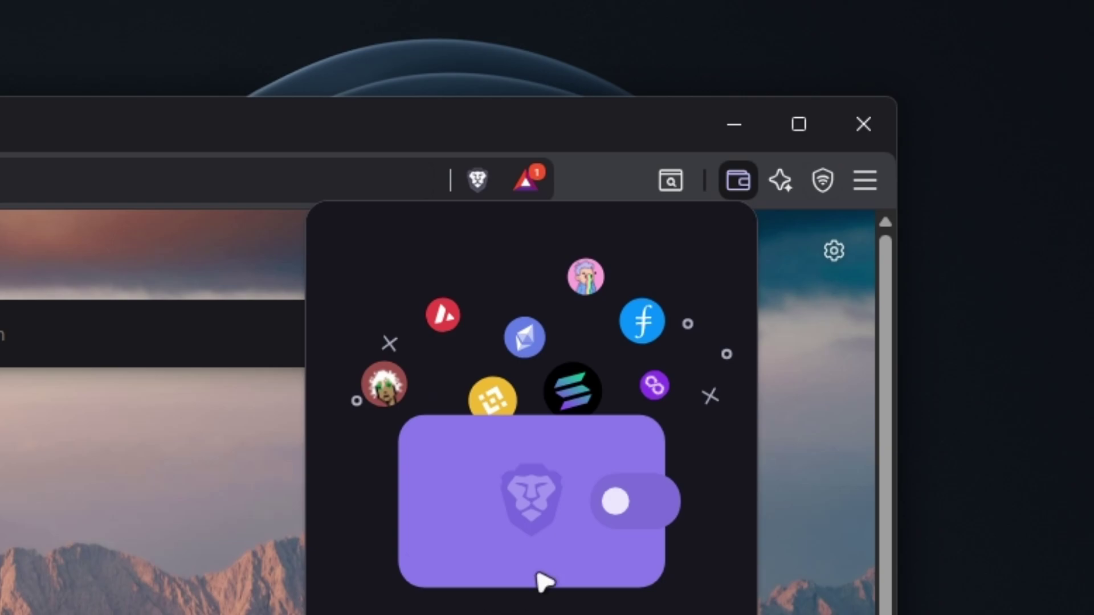
pyautogui.rightClick(739, 182)
pyautogui.click(825, 233)
# - Hide the Leo AI and VPN toolbar shortcuts, then open Sidebar settings
pyautogui.click(779, 181)
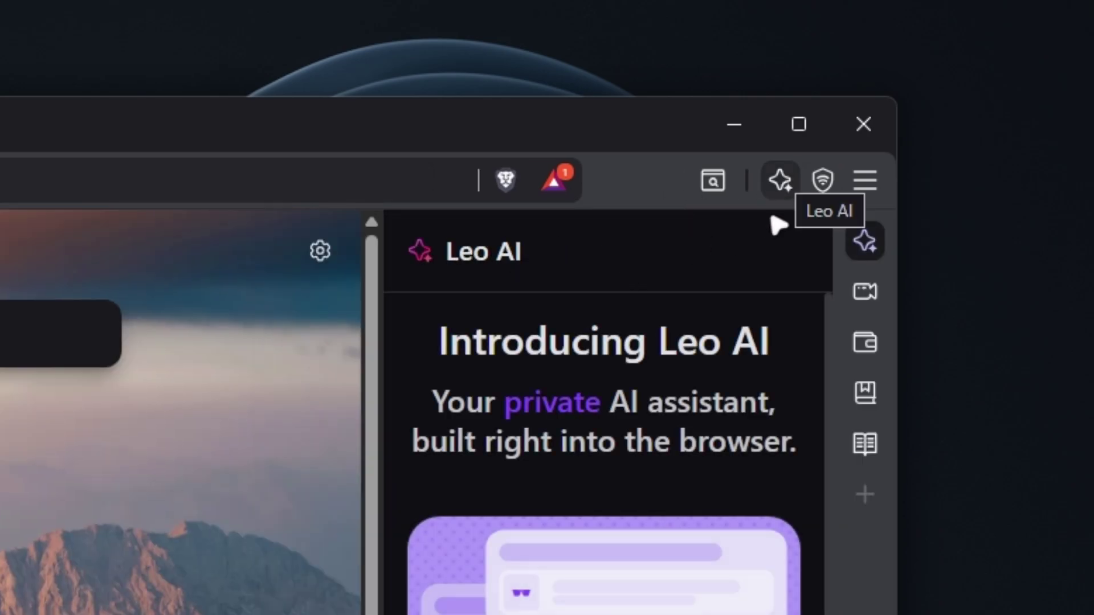
pyautogui.rightClick(778, 179)
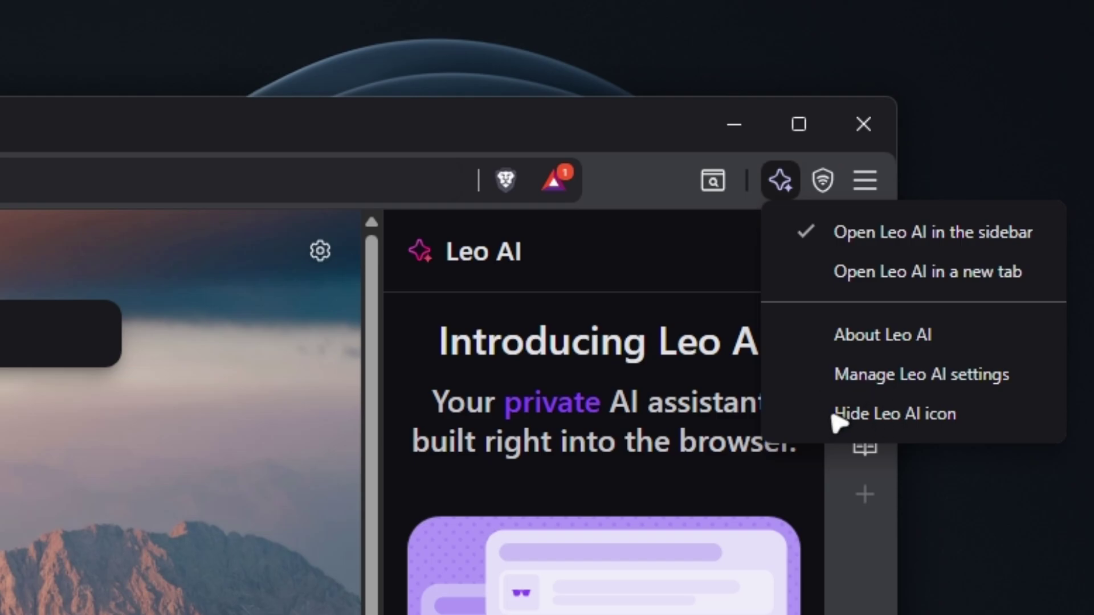
pyautogui.click(906, 415)
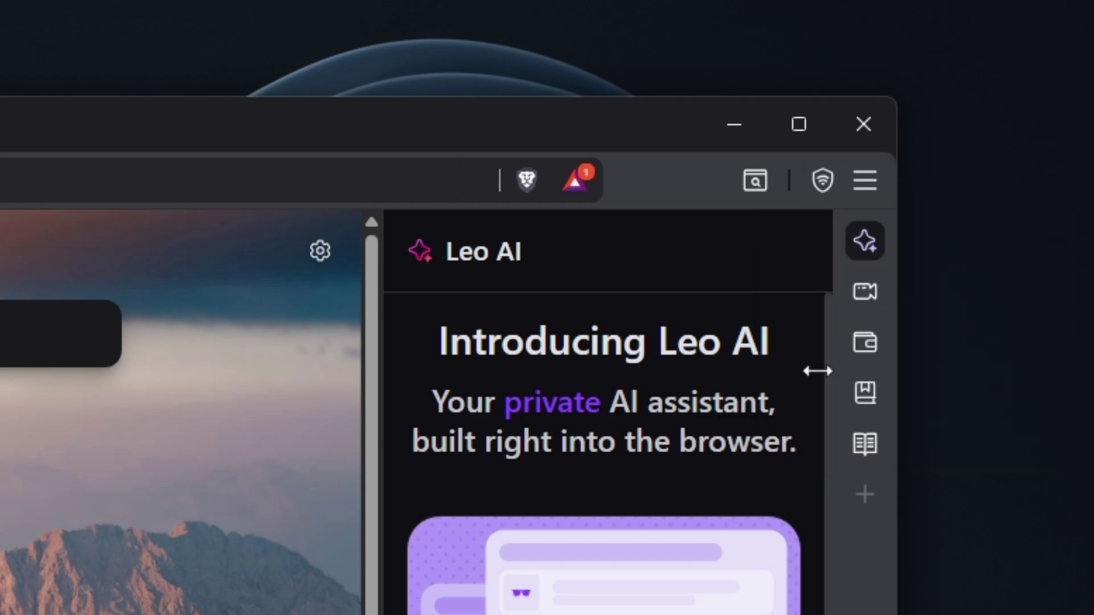
pyautogui.click(826, 181)
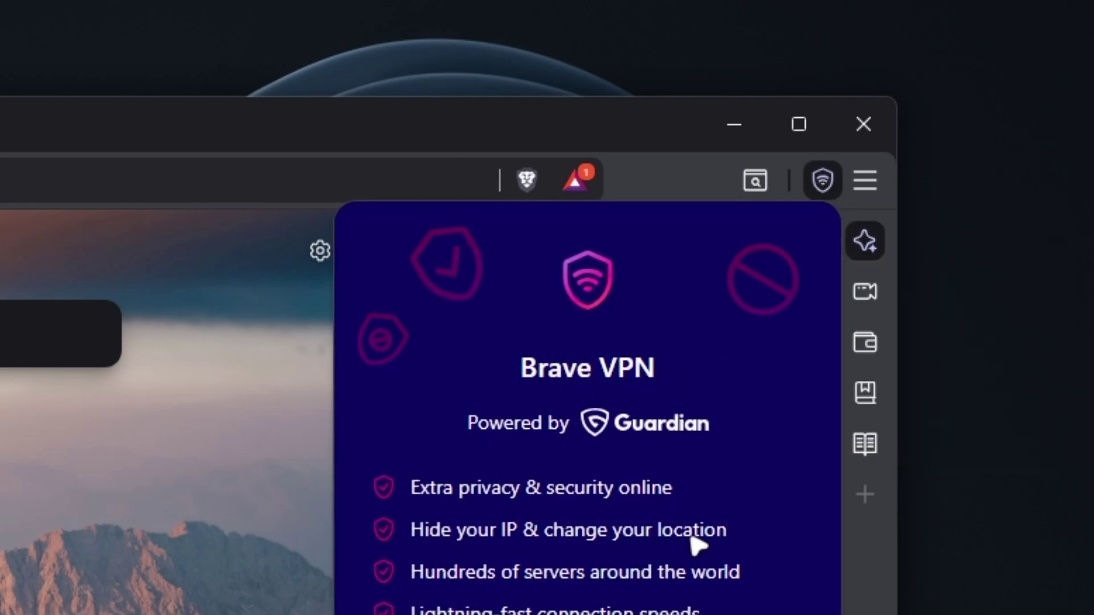
pyautogui.click(513, 154)
pyautogui.rightClick(826, 180)
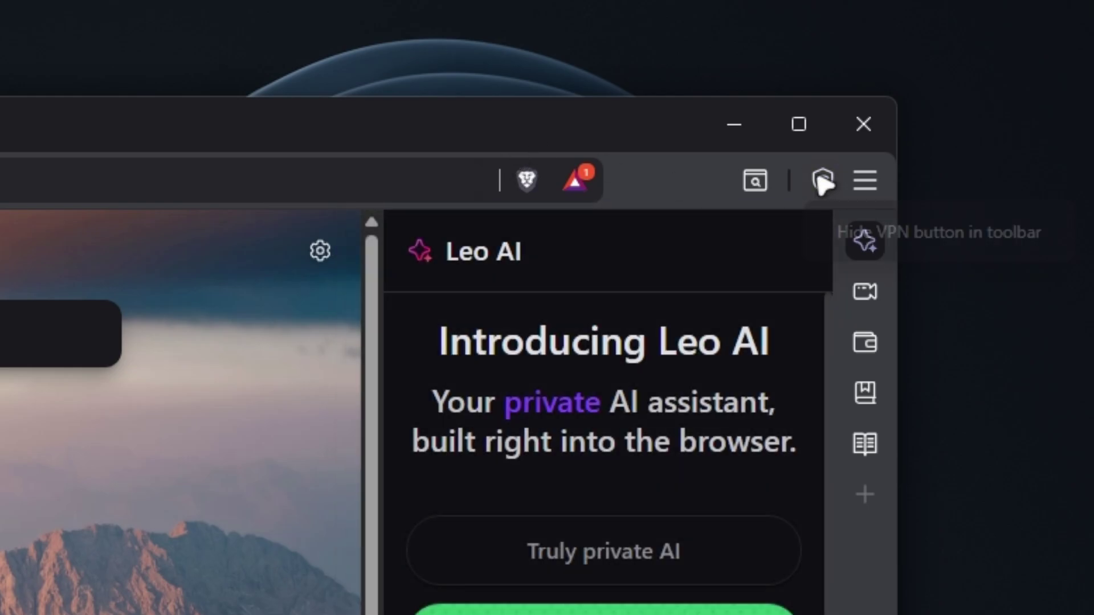
pyautogui.click(924, 249)
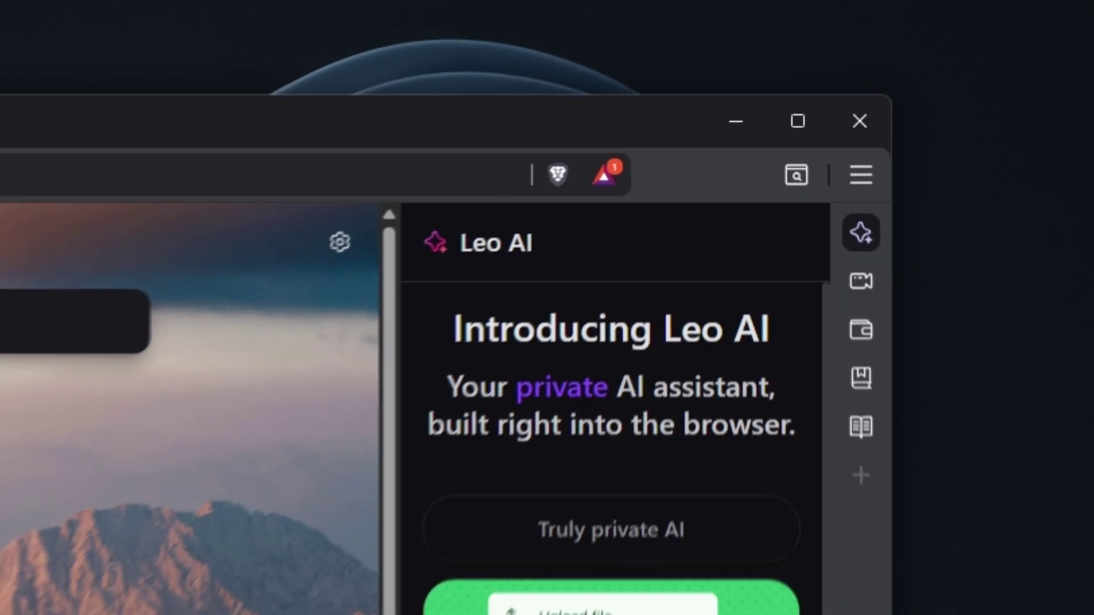
pyautogui.click(811, 512)
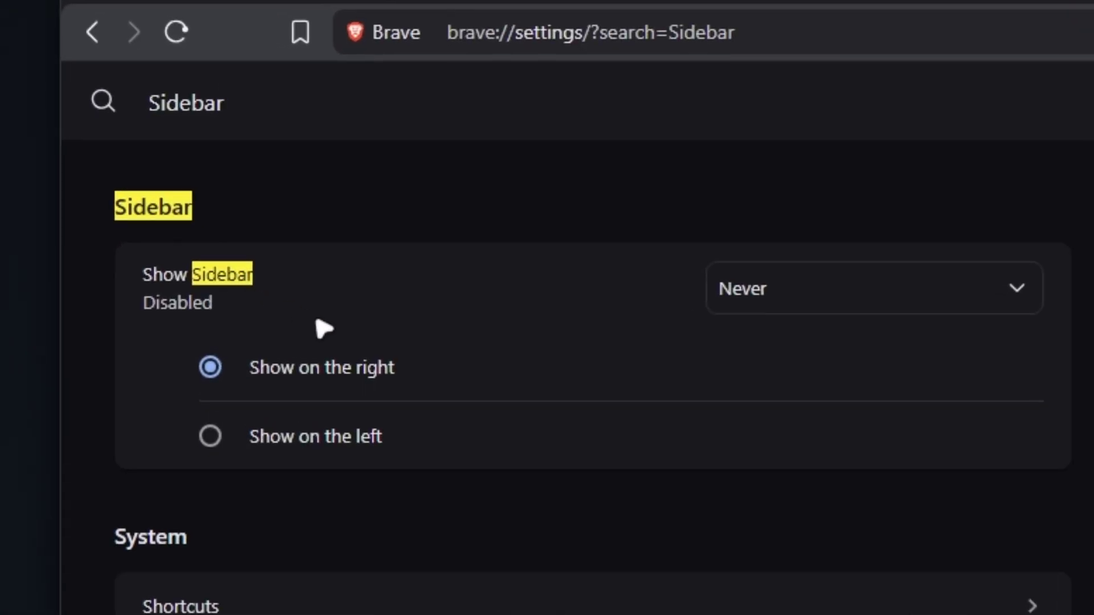
# - Choose Never in the Show Sidebar dropdown
pyautogui.click(768, 281)
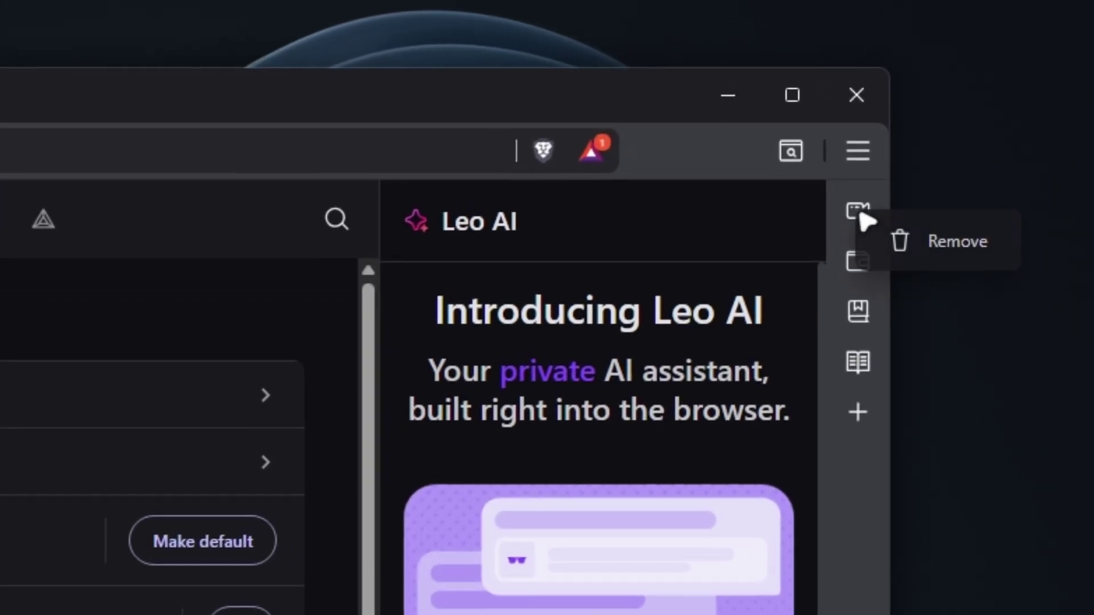
# - Remove every sidebar item, including the reader item
pyautogui.click(817, 134)
pyautogui.rightClick(812, 133)
pyautogui.click(869, 231)
pyautogui.rightClick(860, 212)
pyautogui.click(872, 231)
pyautogui.rightClick(860, 212)
pyautogui.click(912, 247)
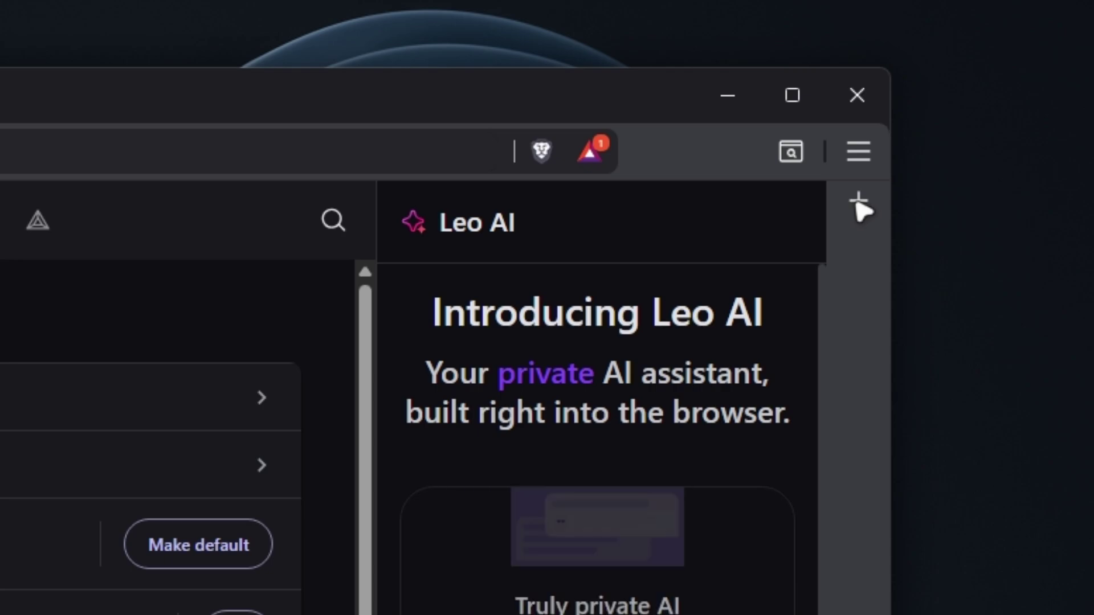
# - Hide the Brave Rewards toolbar icon and open a new tab
pyautogui.click(792, 153)
pyautogui.click(723, 142)
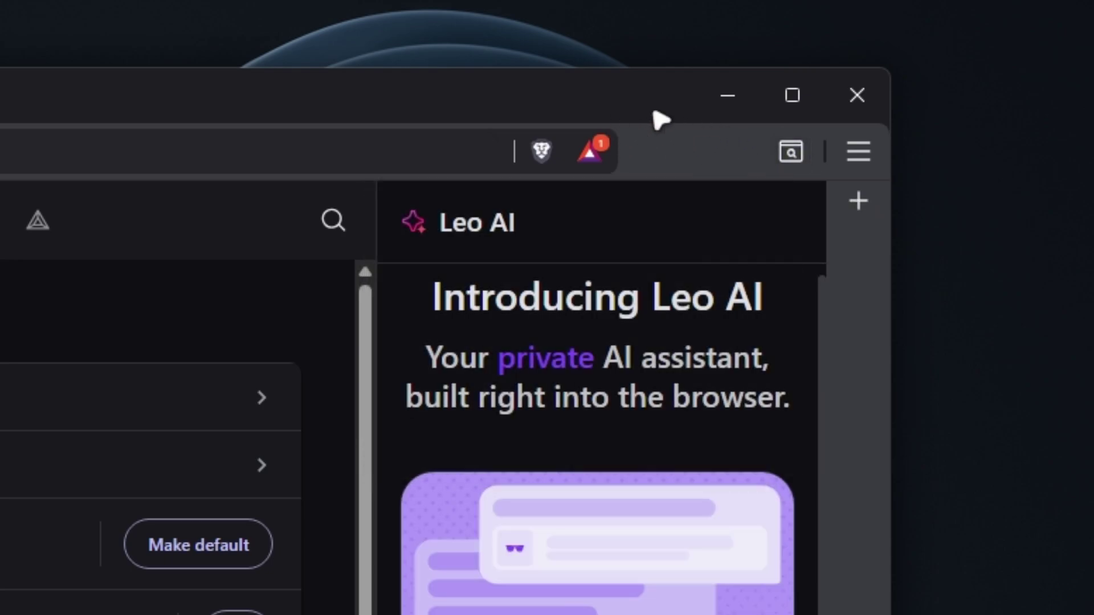
pyautogui.click(591, 154)
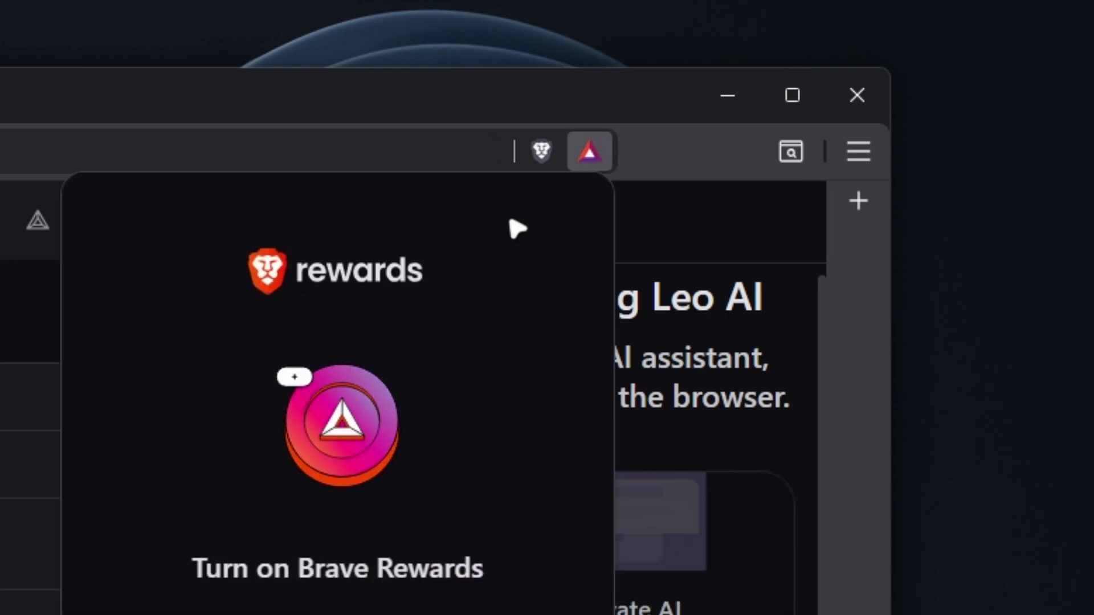
pyautogui.click(655, 152)
pyautogui.rightClick(570, 161)
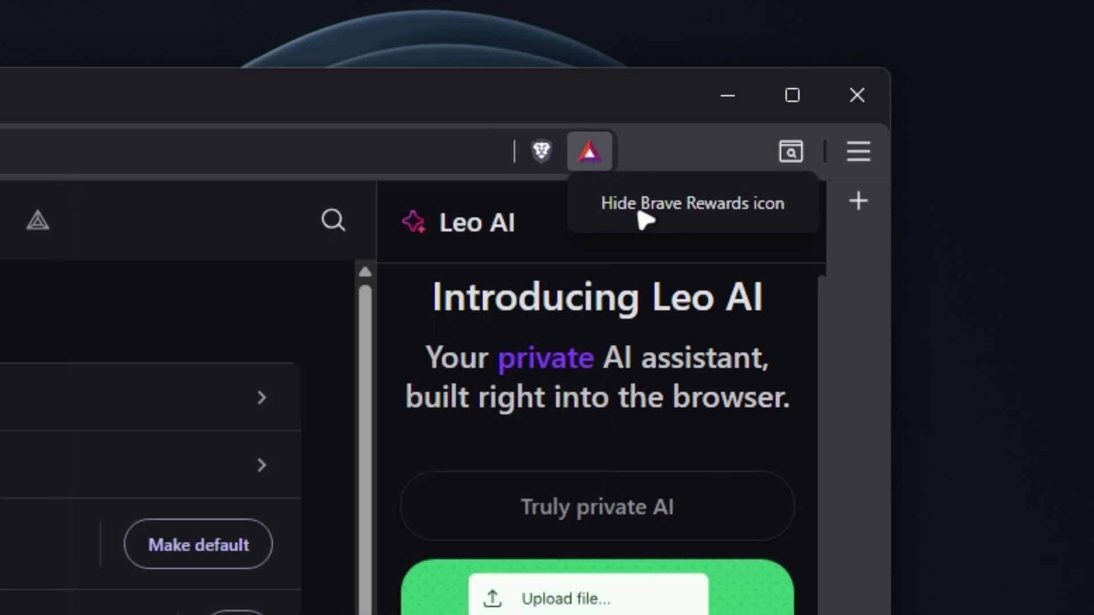
pyautogui.click(692, 210)
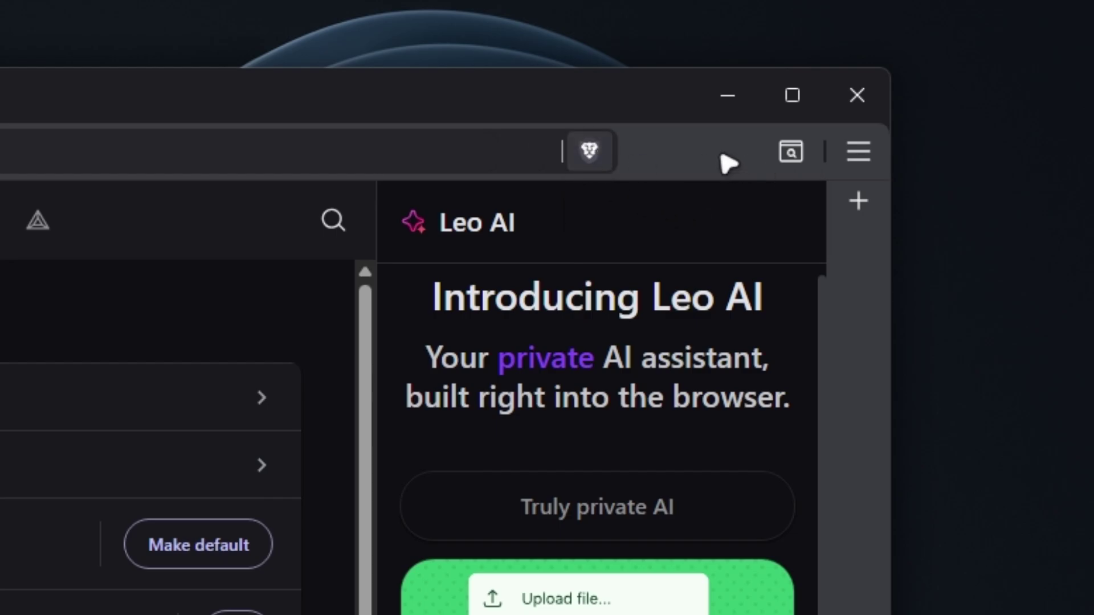
pyautogui.click(791, 151)
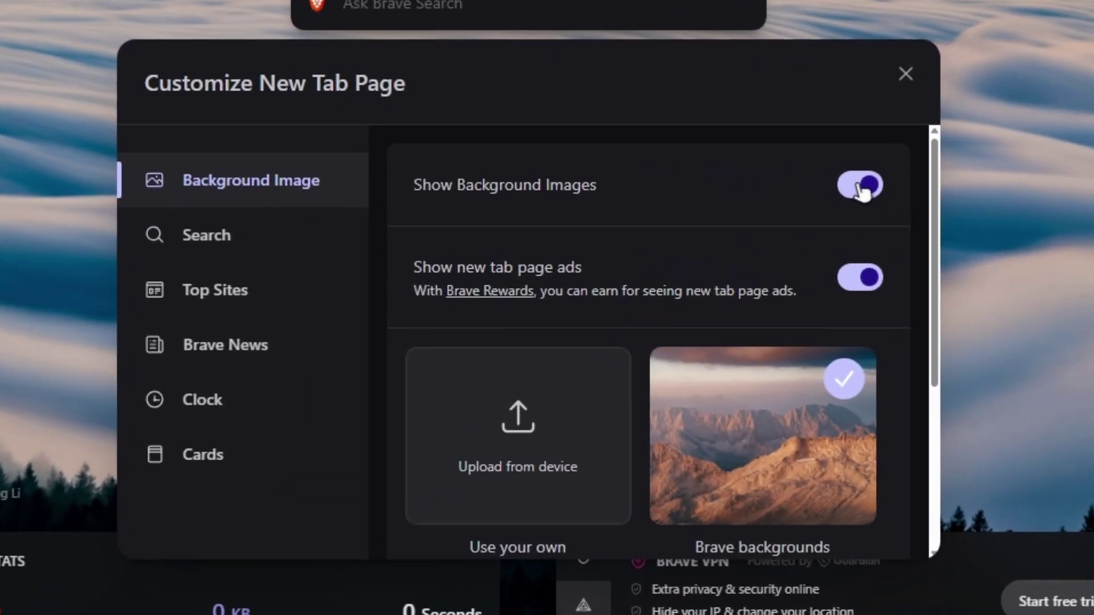
# - Turn off new tab background images and the search widget, and adjust Top Sites
pyautogui.click(856, 186)
pyautogui.click(264, 251)
pyautogui.click(861, 194)
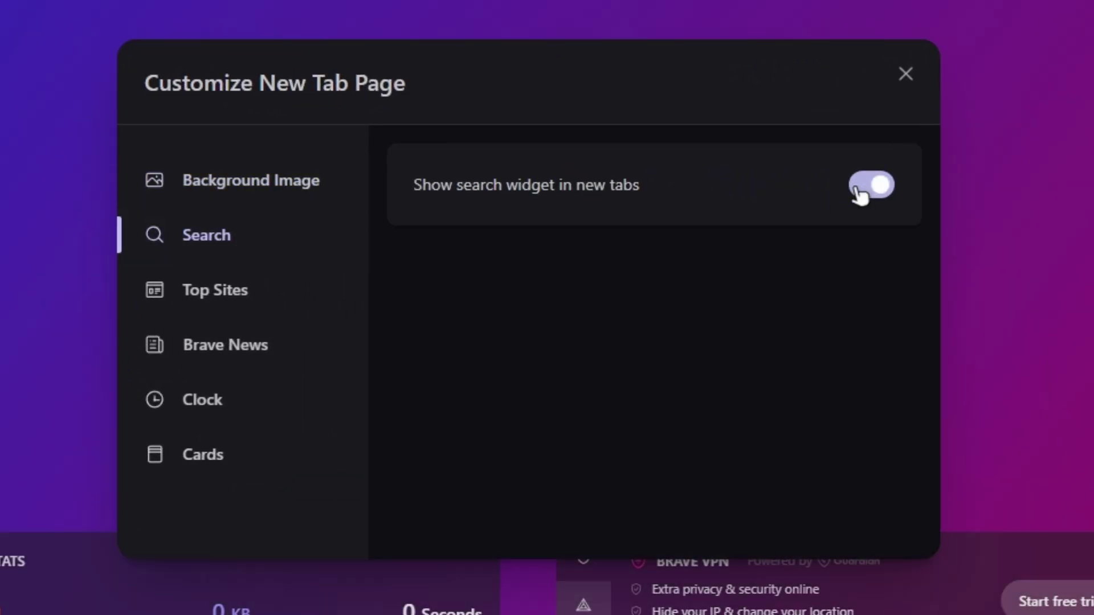
pyautogui.click(268, 295)
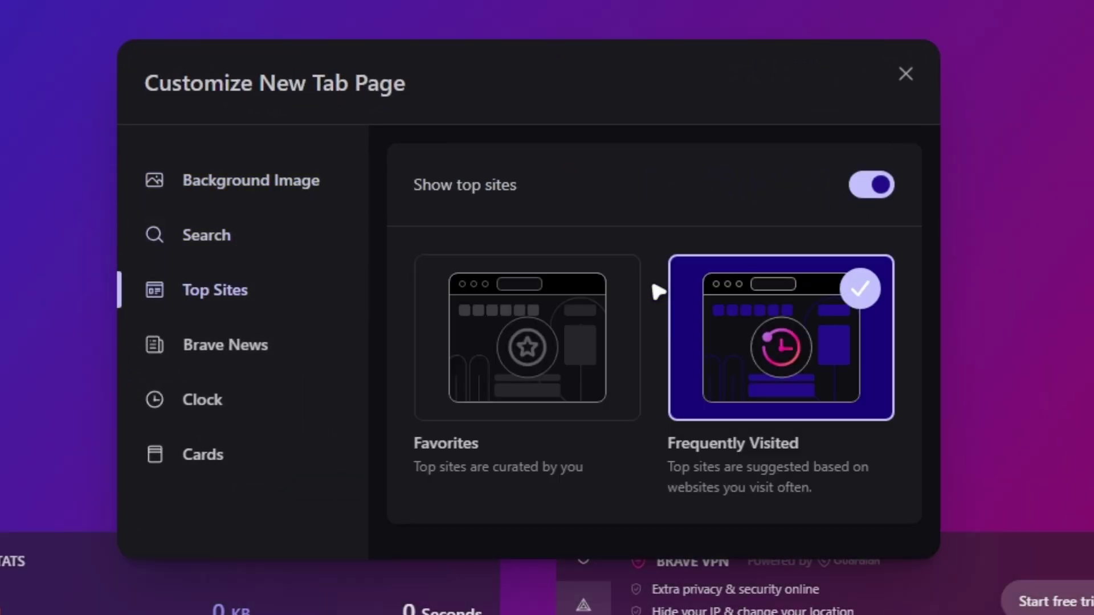
pyautogui.click(873, 184)
pyautogui.click(874, 188)
pyautogui.click(576, 356)
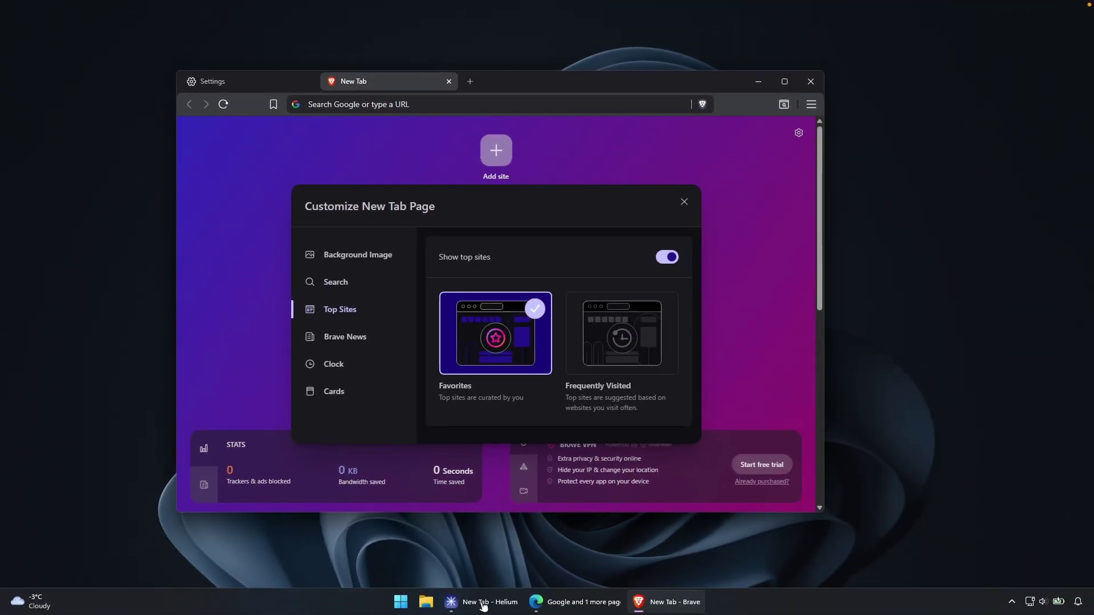
# - Move and minimize the Helium window, then switch off Top Sites on new tabs
pyautogui.click(482, 600)
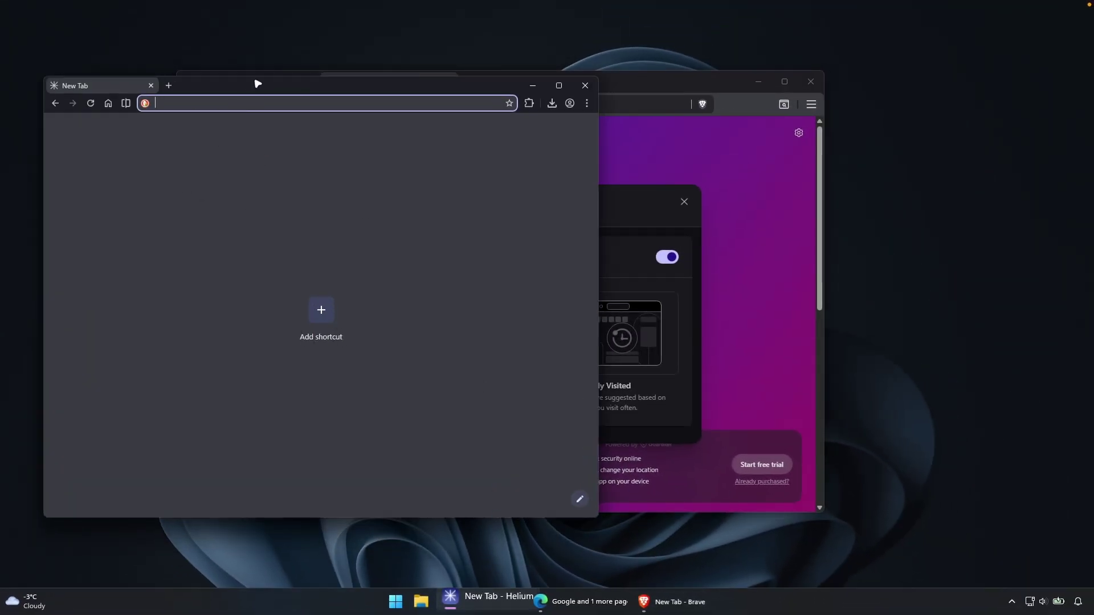
pyautogui.moveTo(258, 85); pyautogui.dragTo(634, 64)
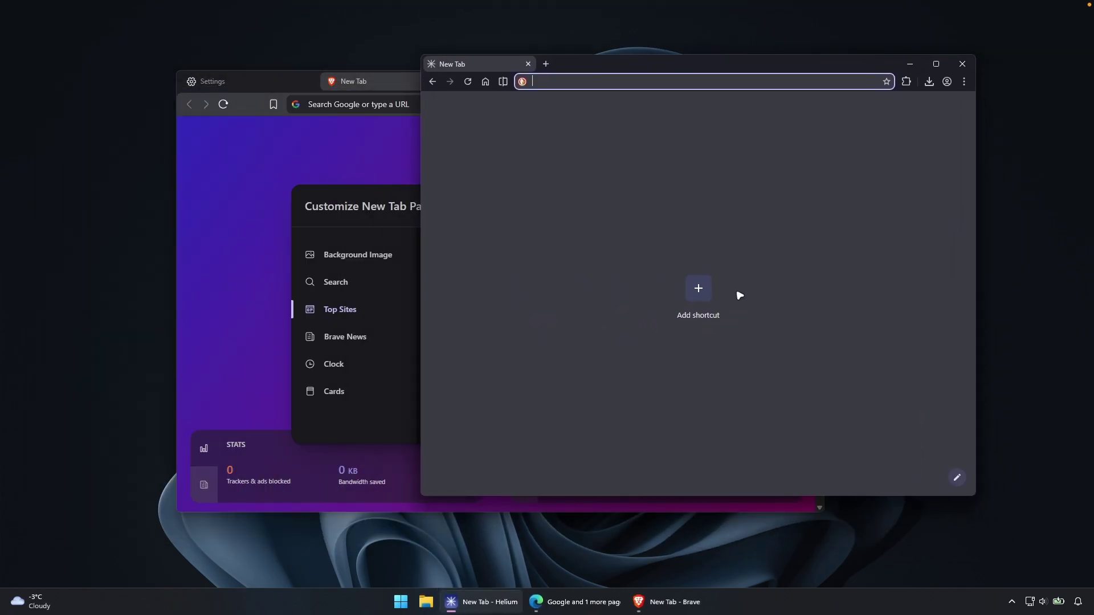
pyautogui.press('super+Down')
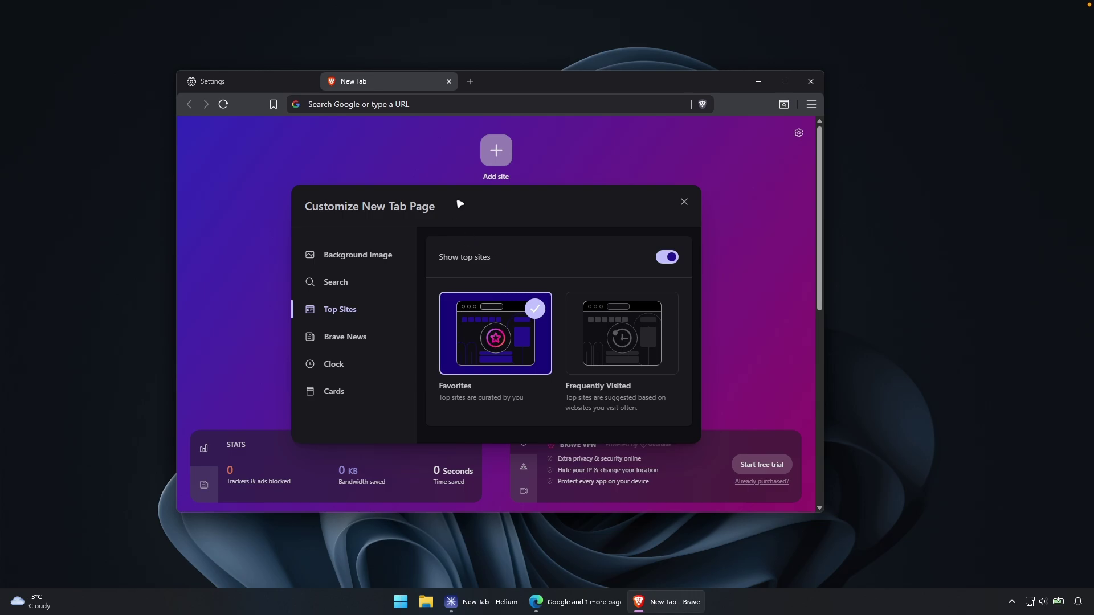
pyautogui.click(665, 264)
pyautogui.click(367, 337)
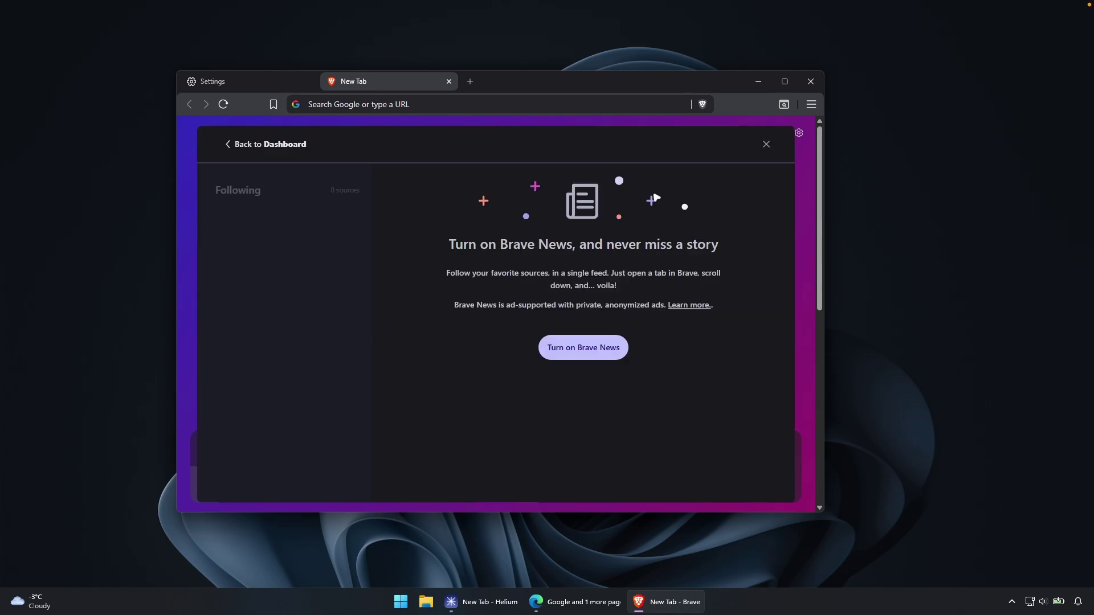
pyautogui.click(767, 144)
# - Hide the Brave Stats, VPN, Rewards and Talk cards and close the customization dialog
pyautogui.click(364, 361)
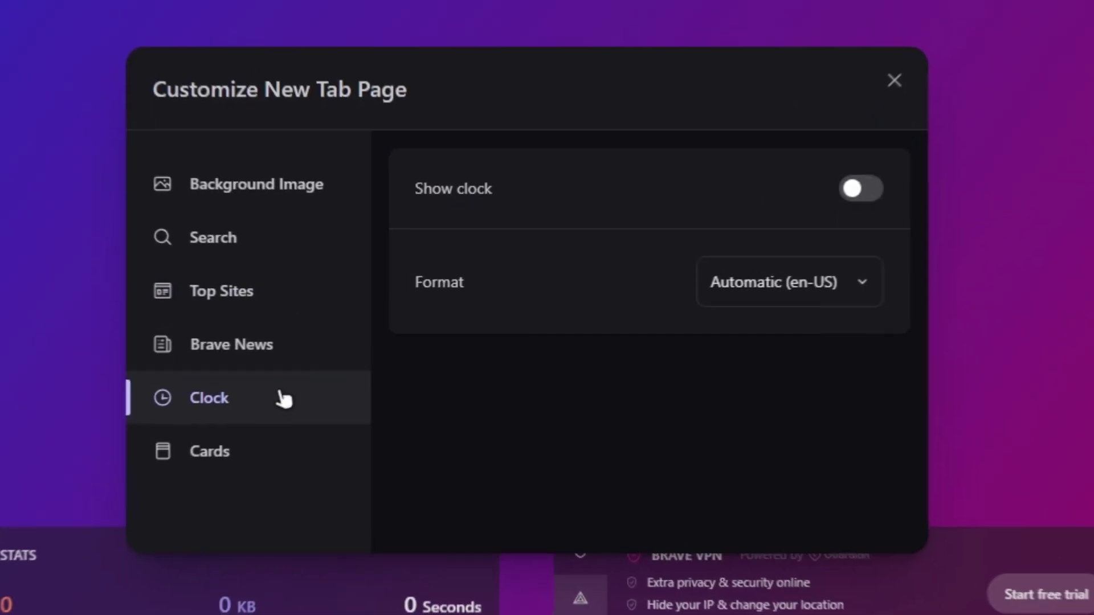
pyautogui.click(376, 450)
pyautogui.click(872, 184)
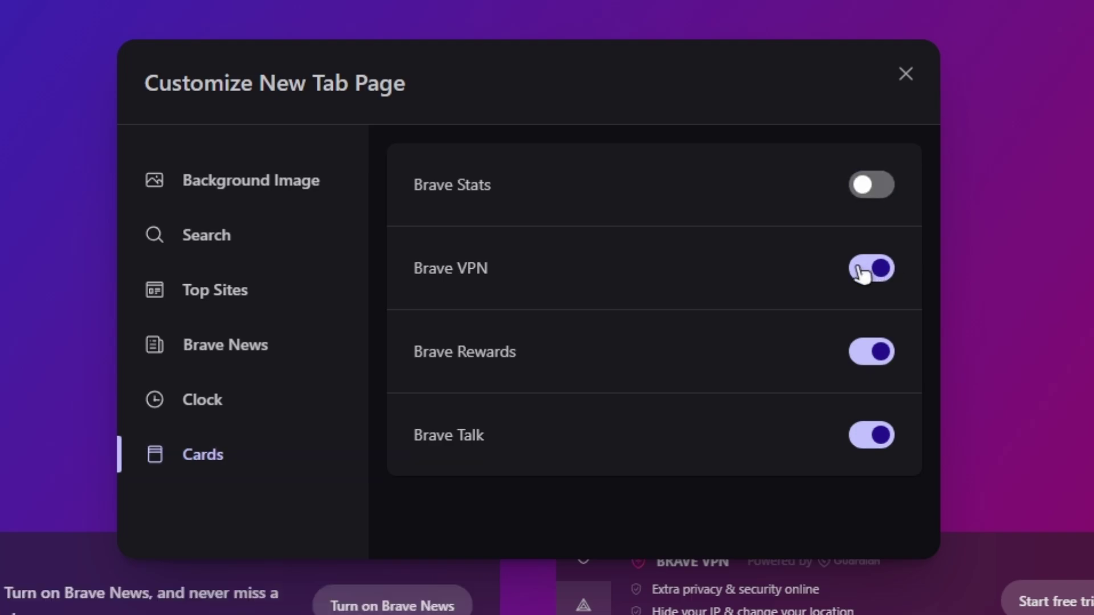
pyautogui.click(867, 269)
pyautogui.click(871, 351)
pyautogui.click(877, 435)
pyautogui.click(298, 189)
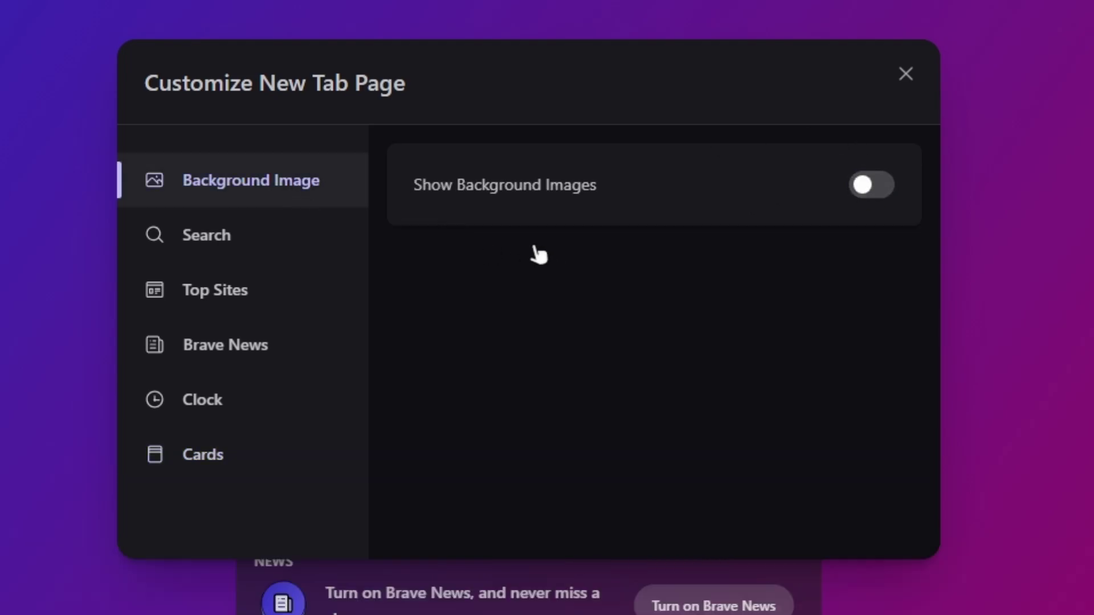
pyautogui.click(906, 73)
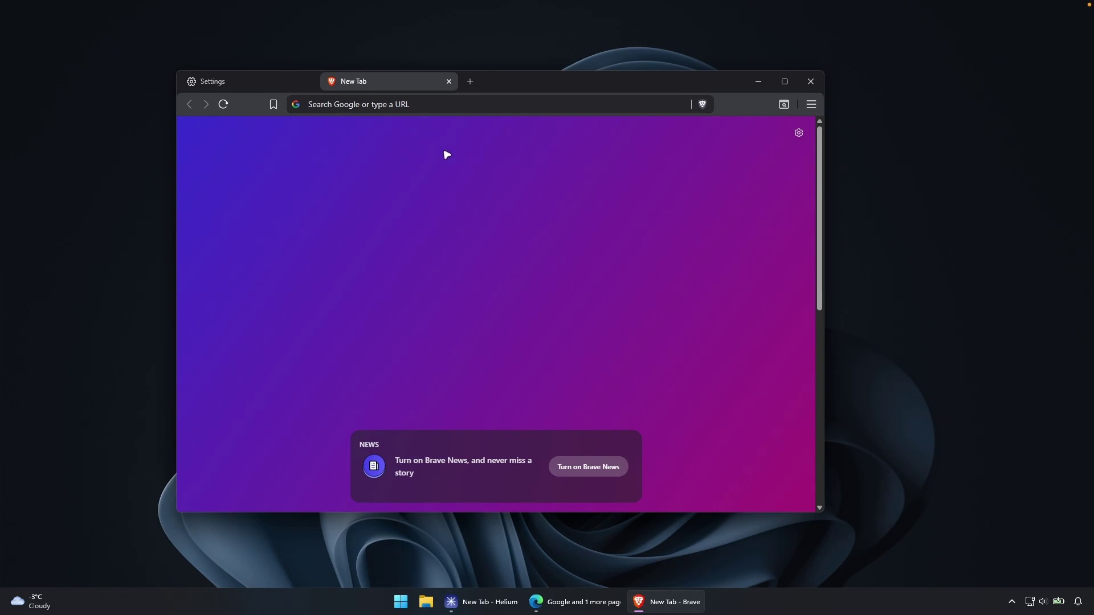
# - Open the New Tab Redirect page in the Chrome Web Store and add it to Brave
pyautogui.click(470, 83)
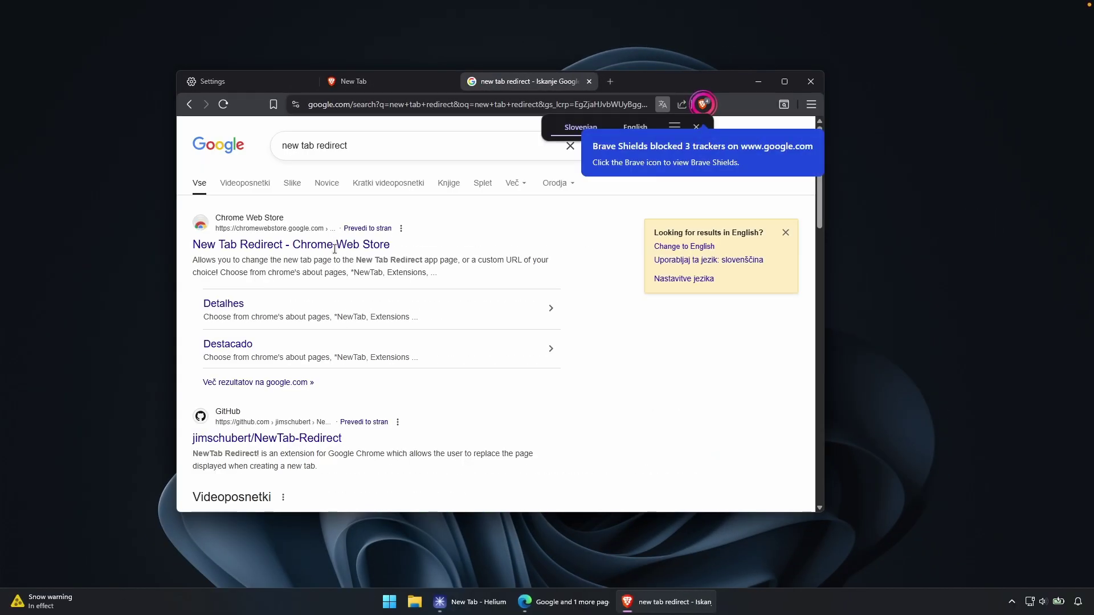
pyautogui.click(334, 248)
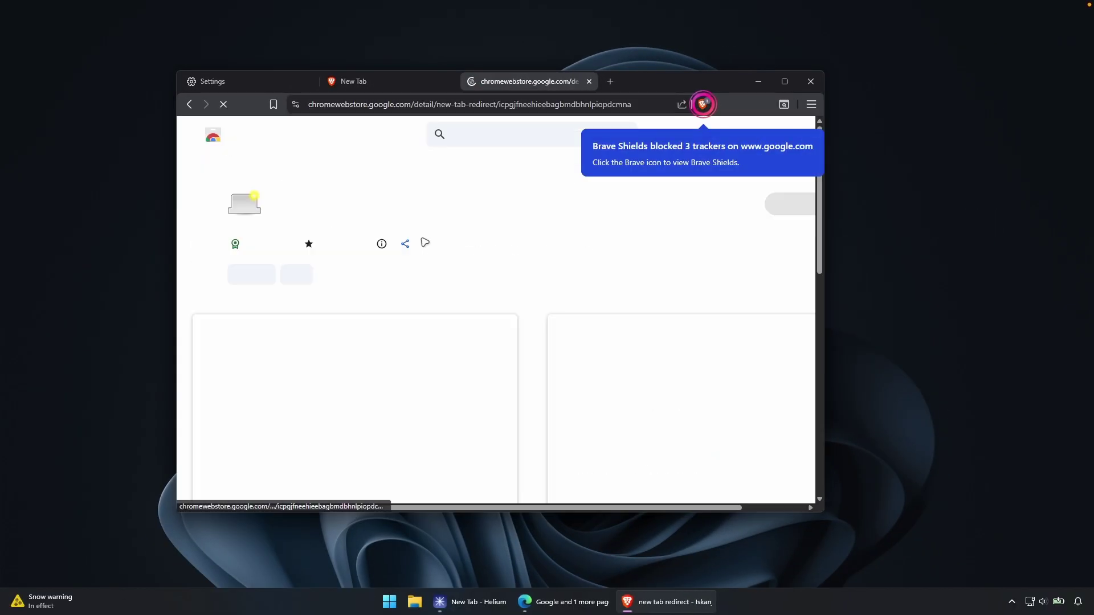
pyautogui.click(610, 83)
pyautogui.click(691, 81)
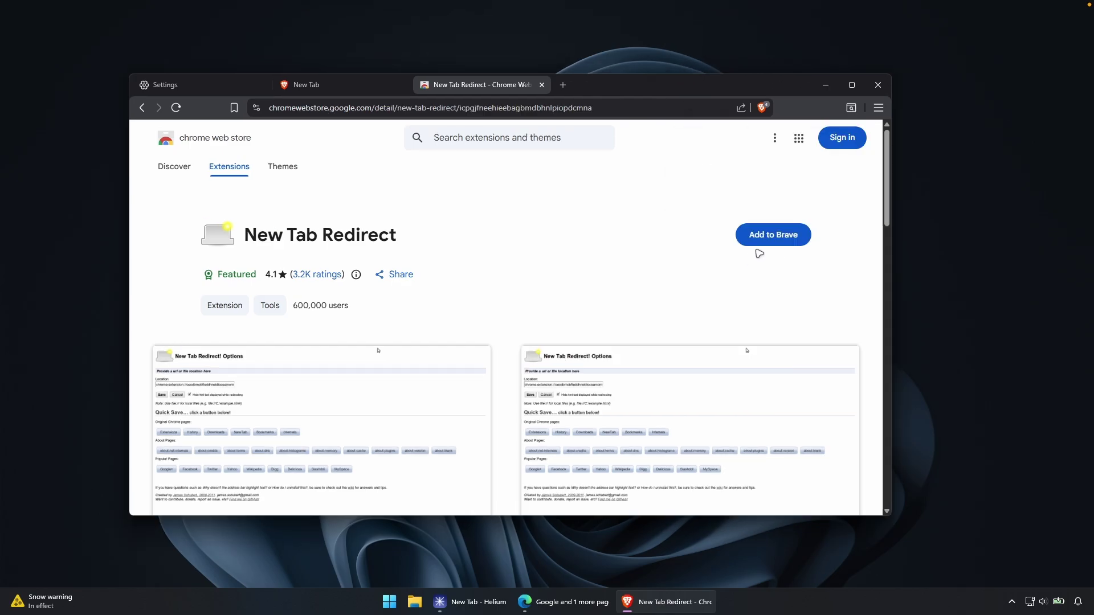
pyautogui.click(770, 235)
pyautogui.click(600, 240)
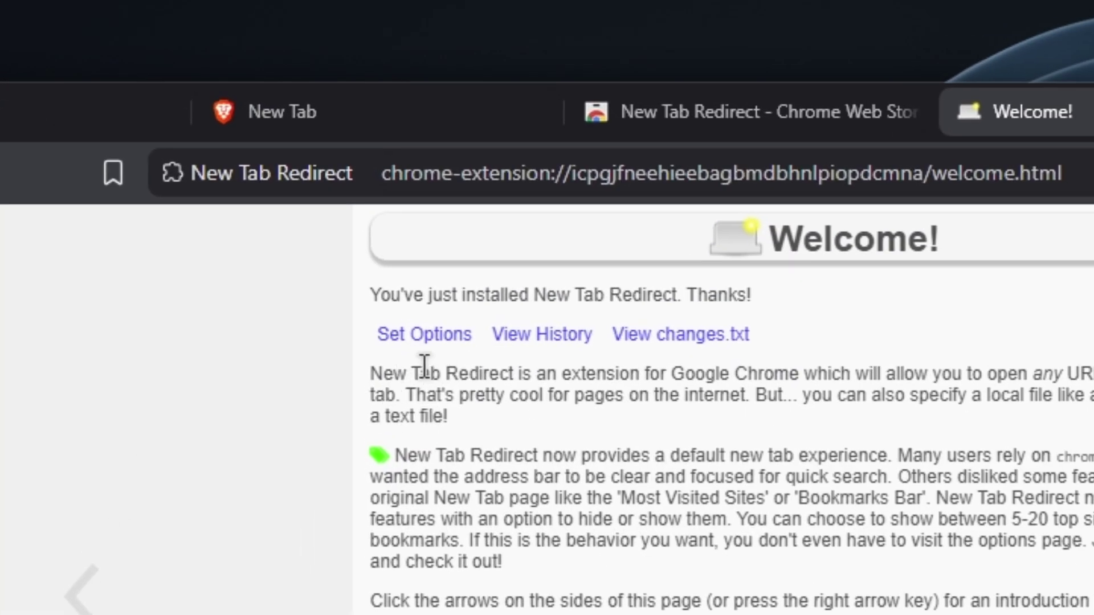
pyautogui.click(406, 338)
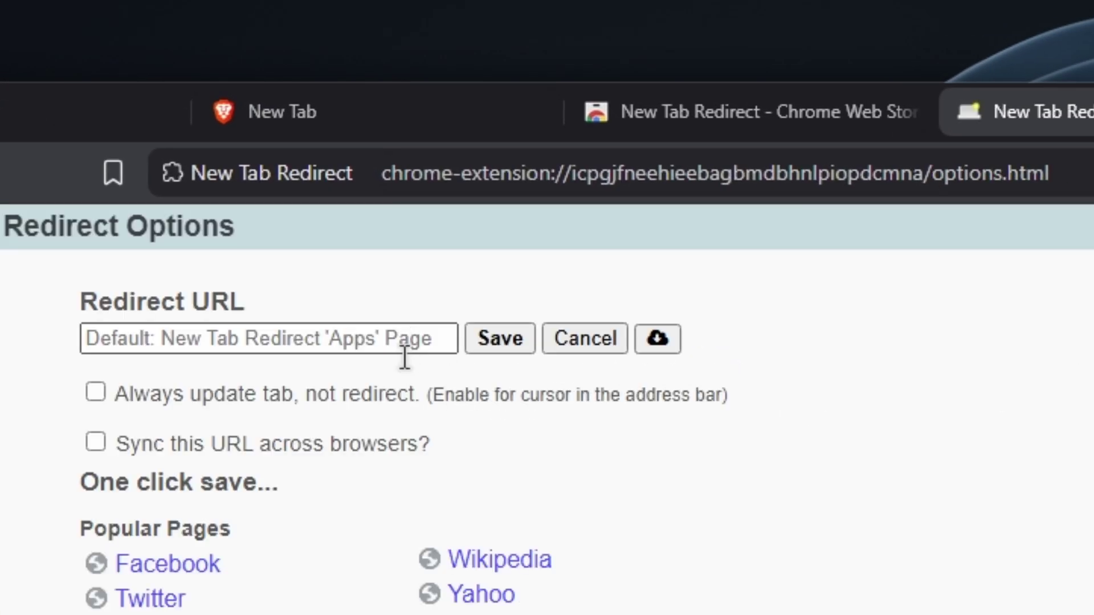
pyautogui.write('www.google.com')
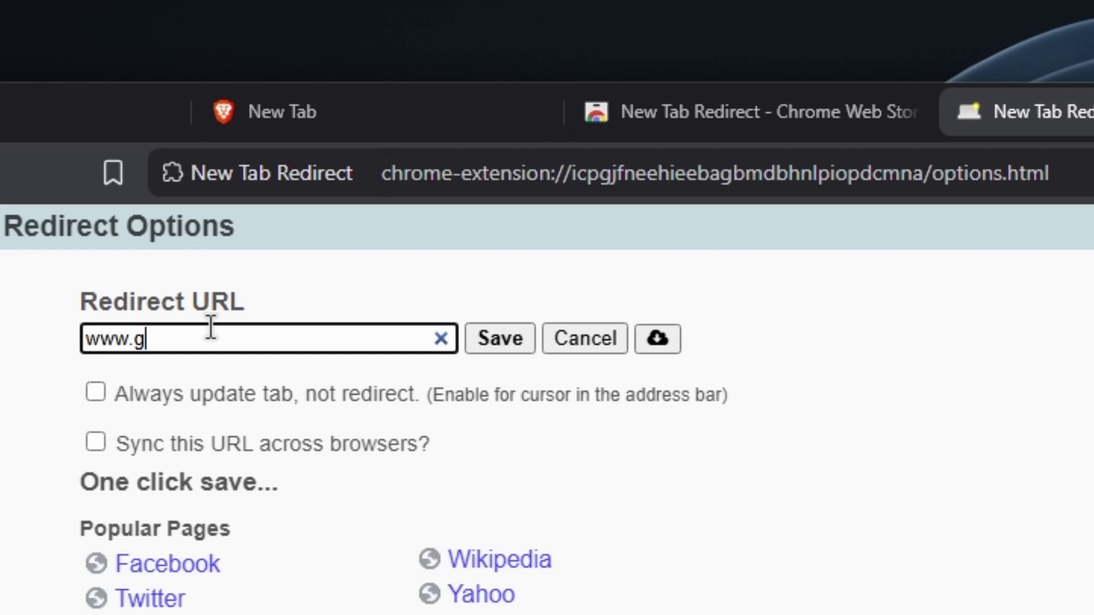
pyautogui.click(499, 348)
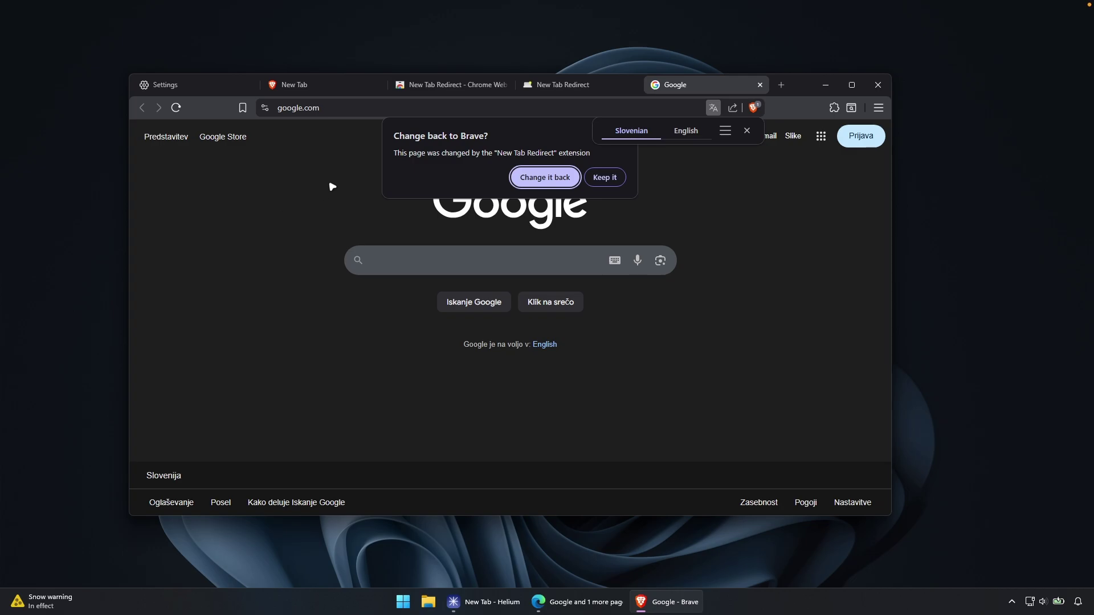
pyautogui.click(607, 180)
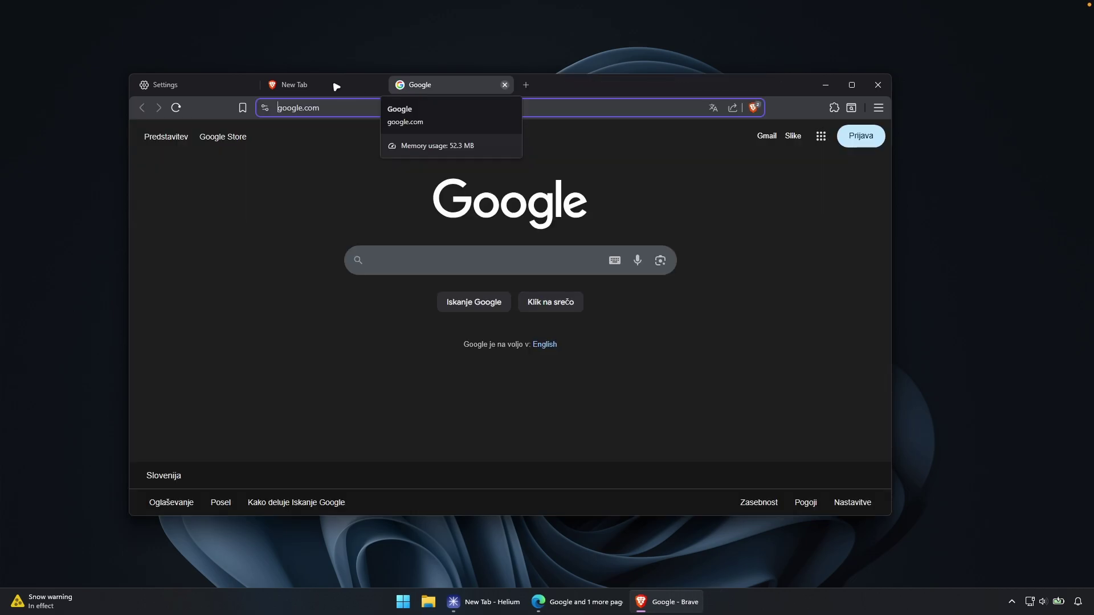
pyautogui.click(336, 86)
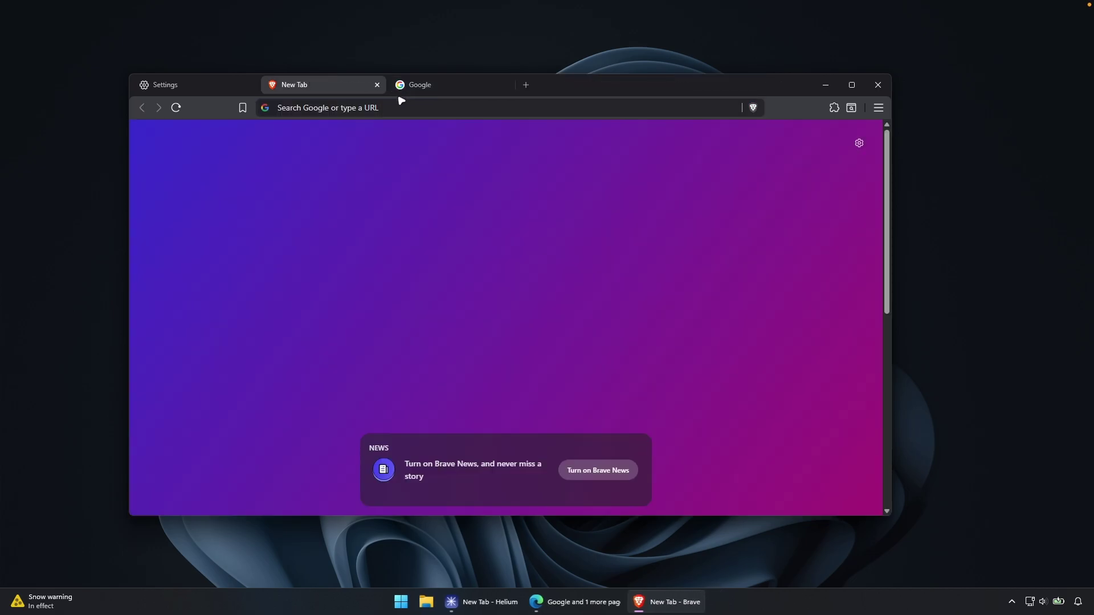
pyautogui.click(377, 85)
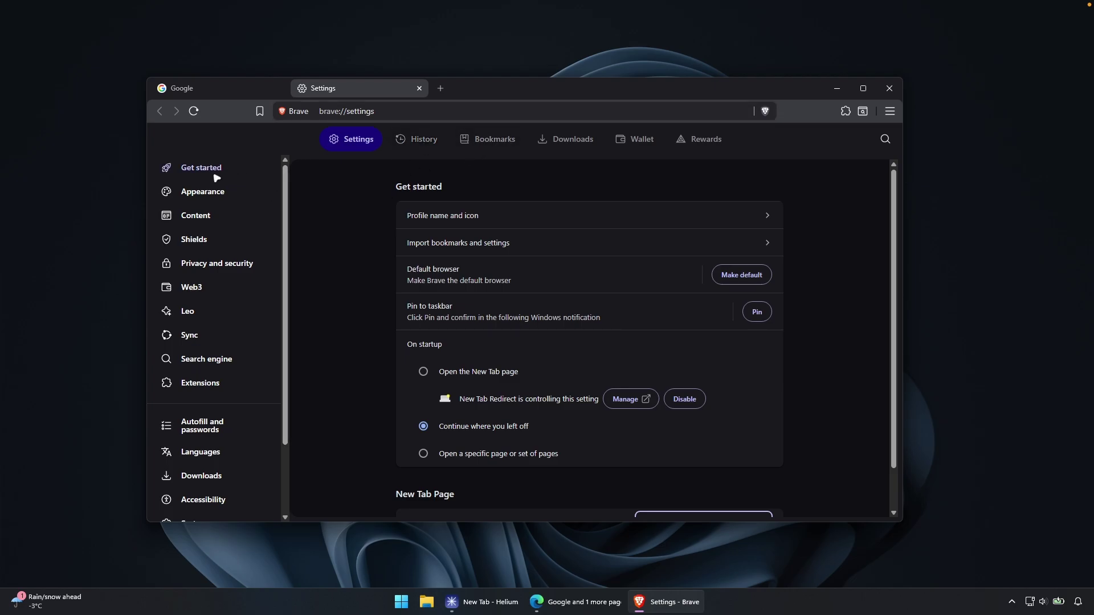
# - Switch on the Home and Open in split view toolbar buttons from Appearance settings
pyautogui.click(212, 191)
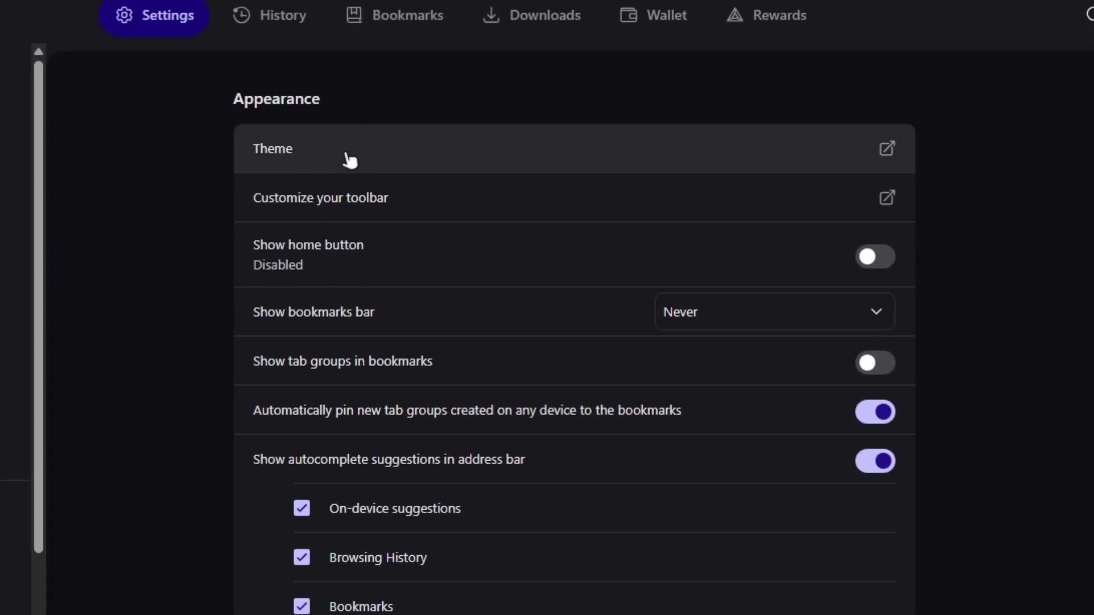
pyautogui.click(417, 199)
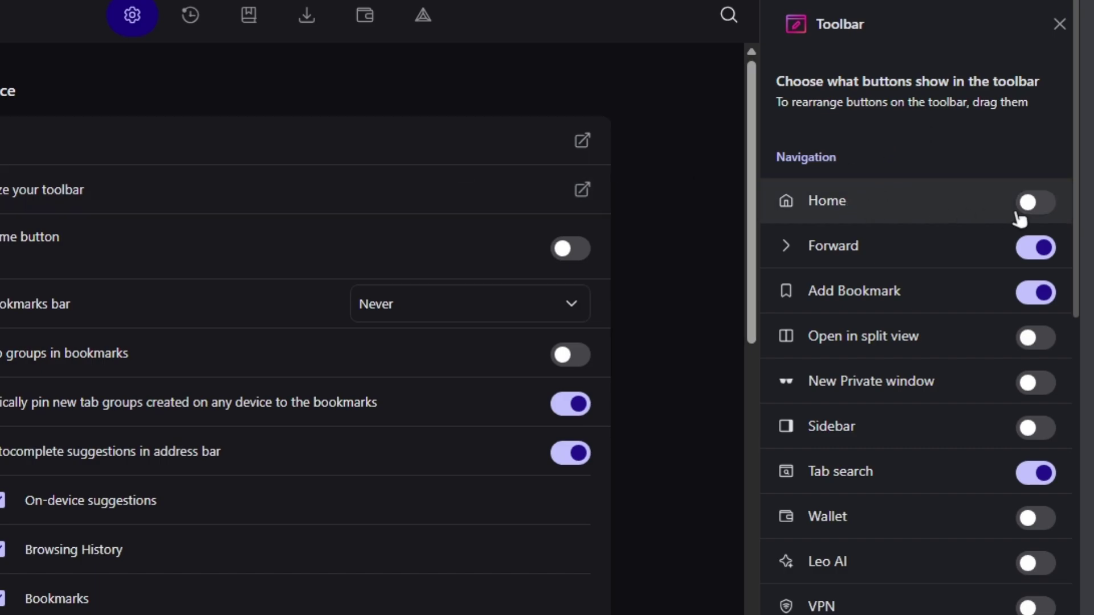
pyautogui.click(1034, 205)
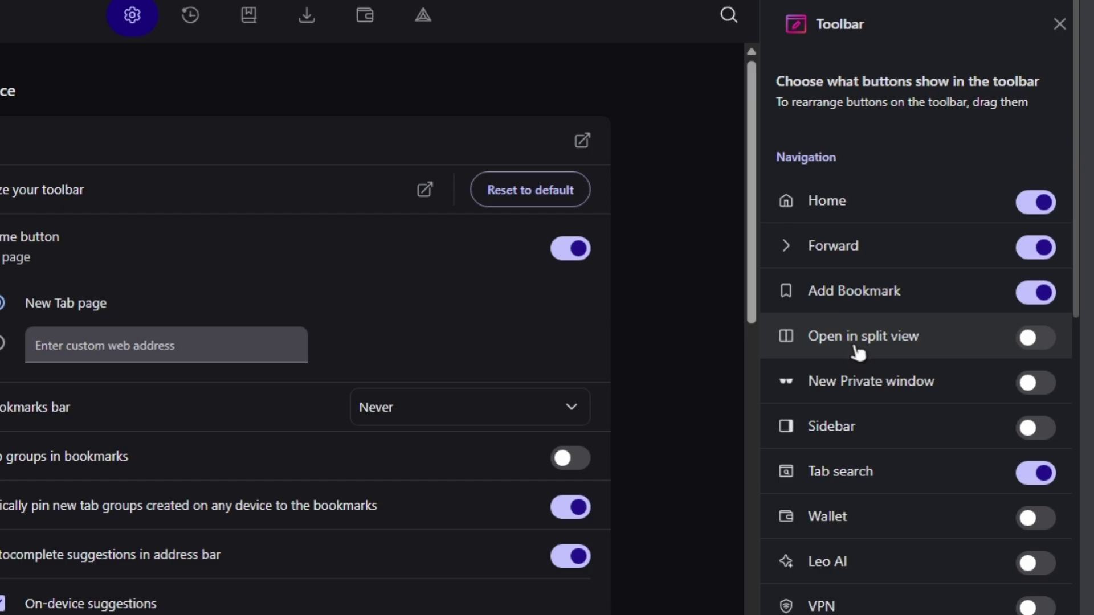
pyautogui.click(1046, 340)
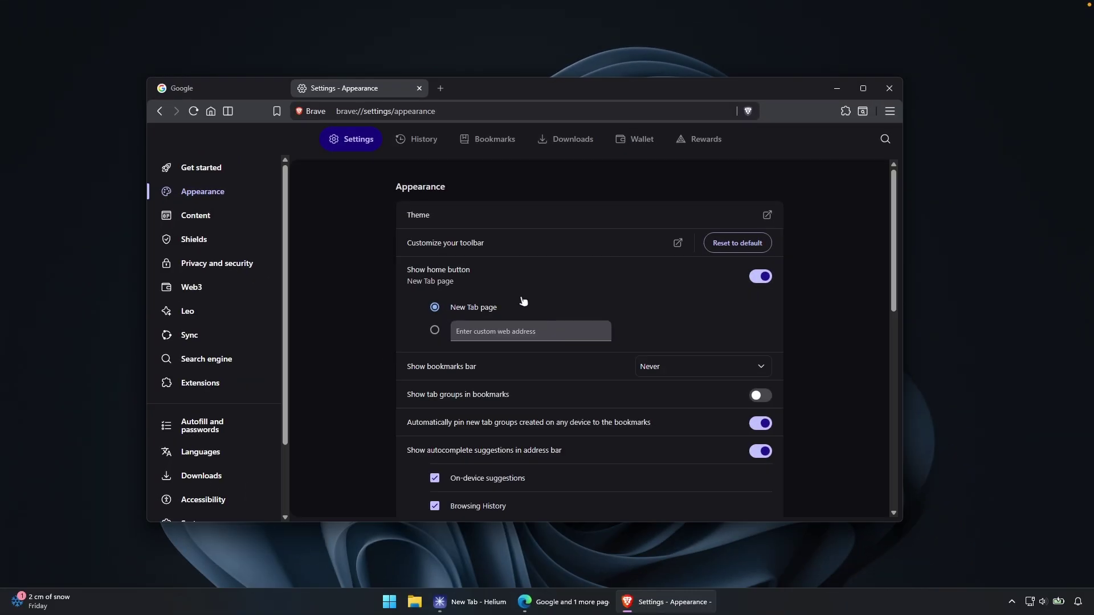
# - Try the wide address bar, leave it off, and turn on rounded corners for content areas
pyautogui.scroll(-2, 543, 276)
pyautogui.scroll(2, 524, 262)
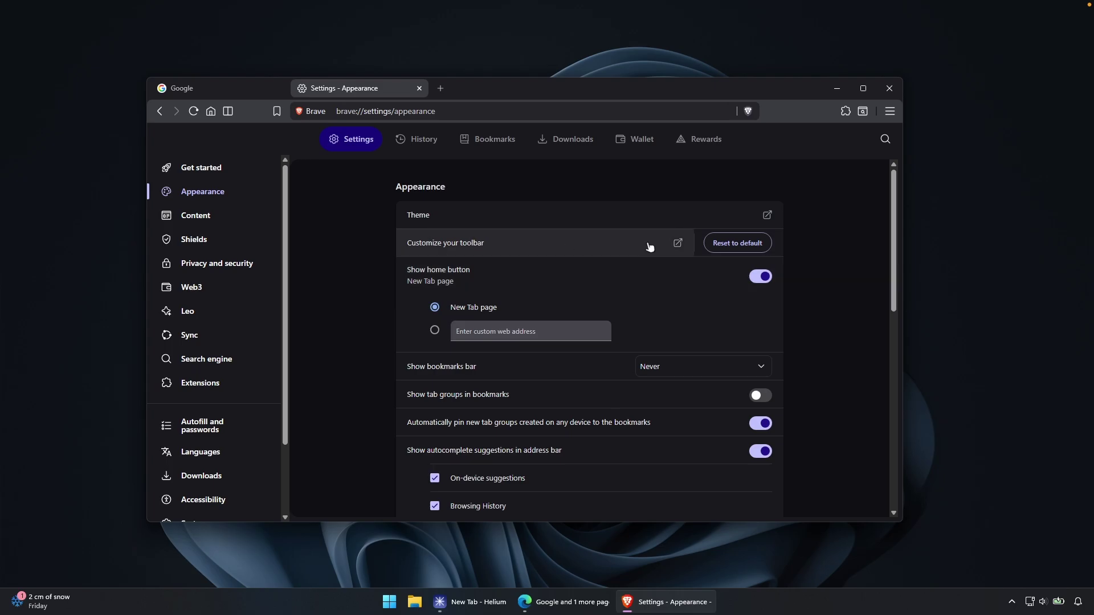
pyautogui.moveTo(889, 236); pyautogui.dragTo(903, 312)
pyautogui.scroll(-3, 460, 266)
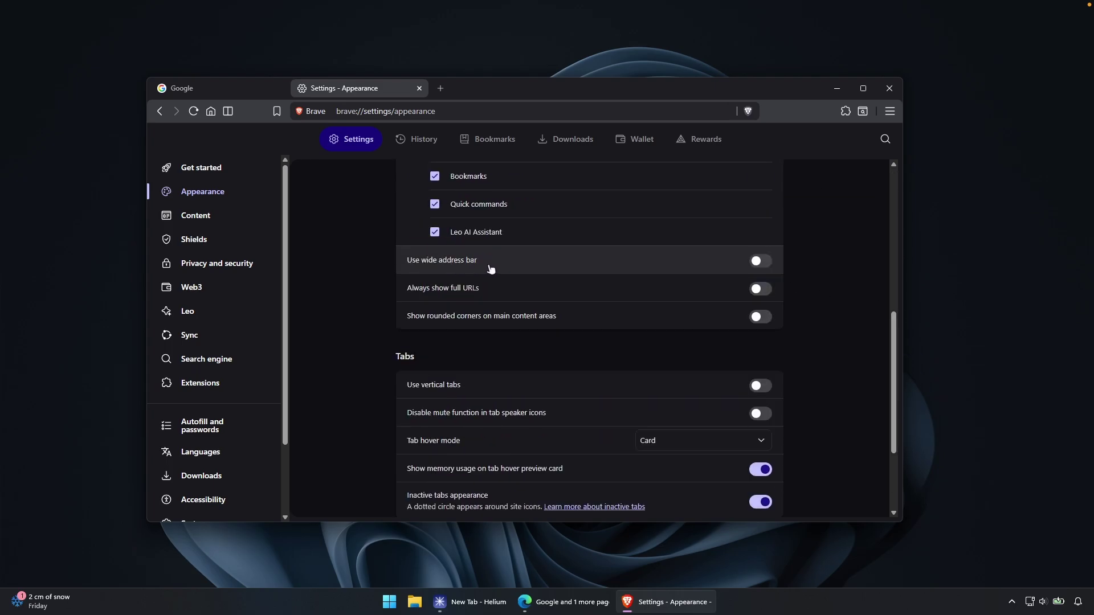
pyautogui.click(760, 261)
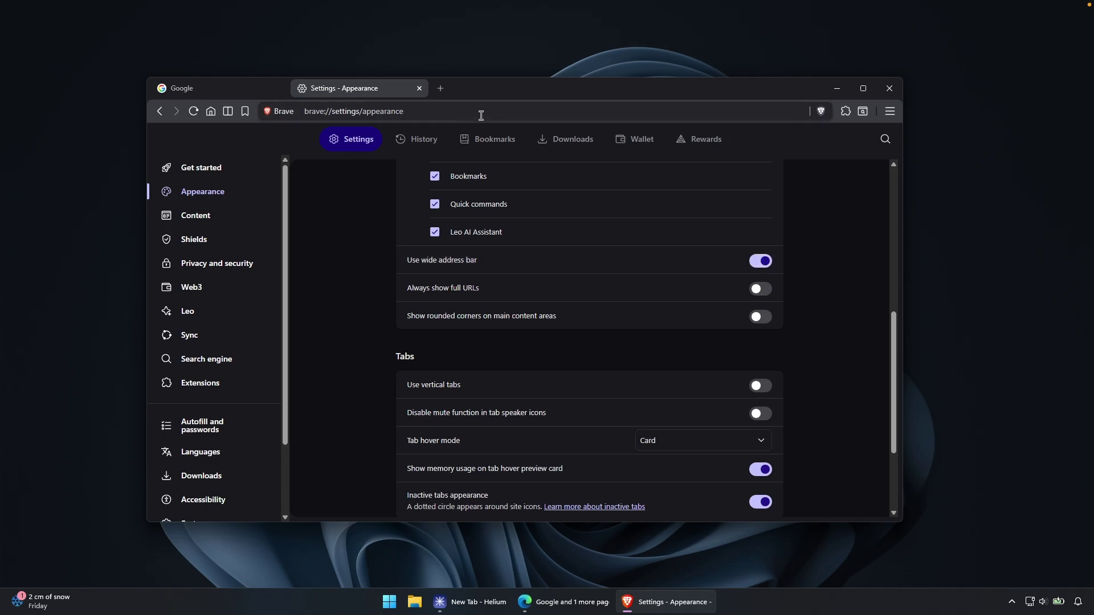
pyautogui.click(764, 261)
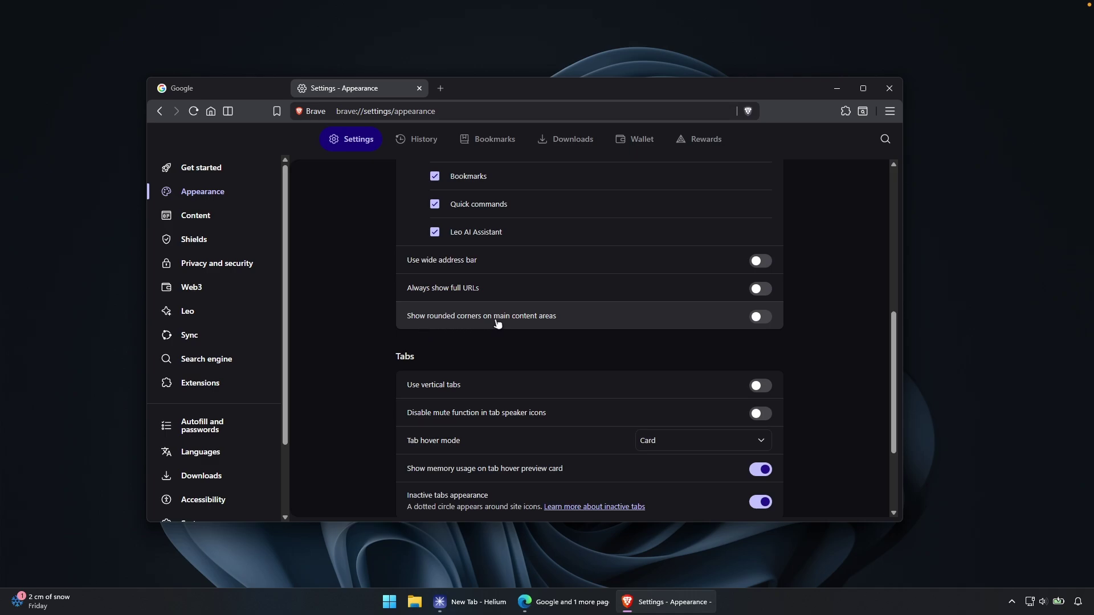
pyautogui.click(760, 317)
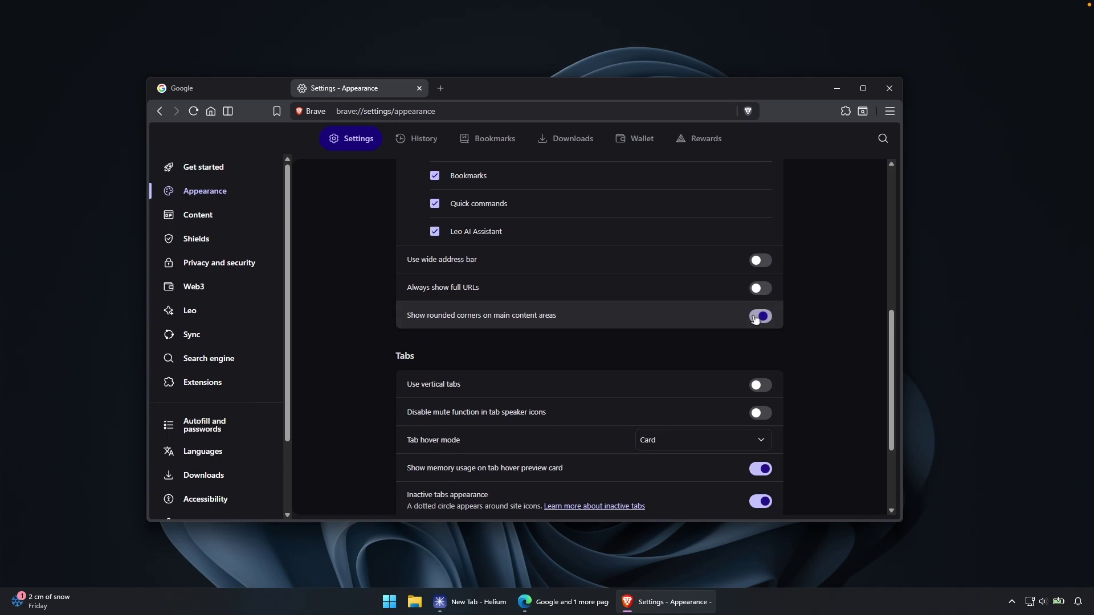
# - Set the Tab hover mode to Card with preview
pyautogui.scroll(-2, 490, 265)
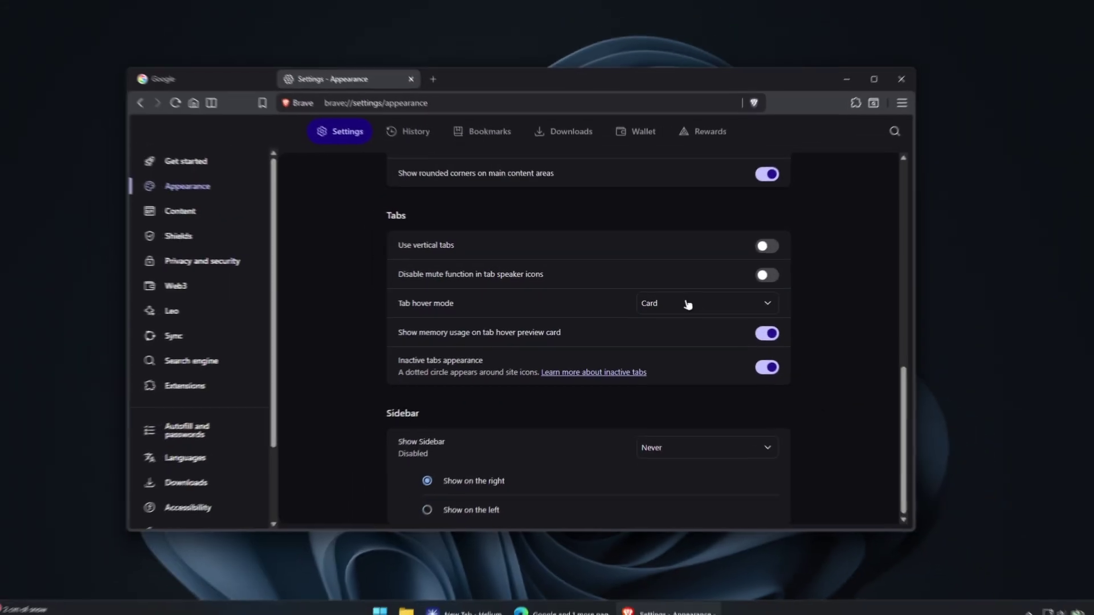
pyautogui.click(745, 304)
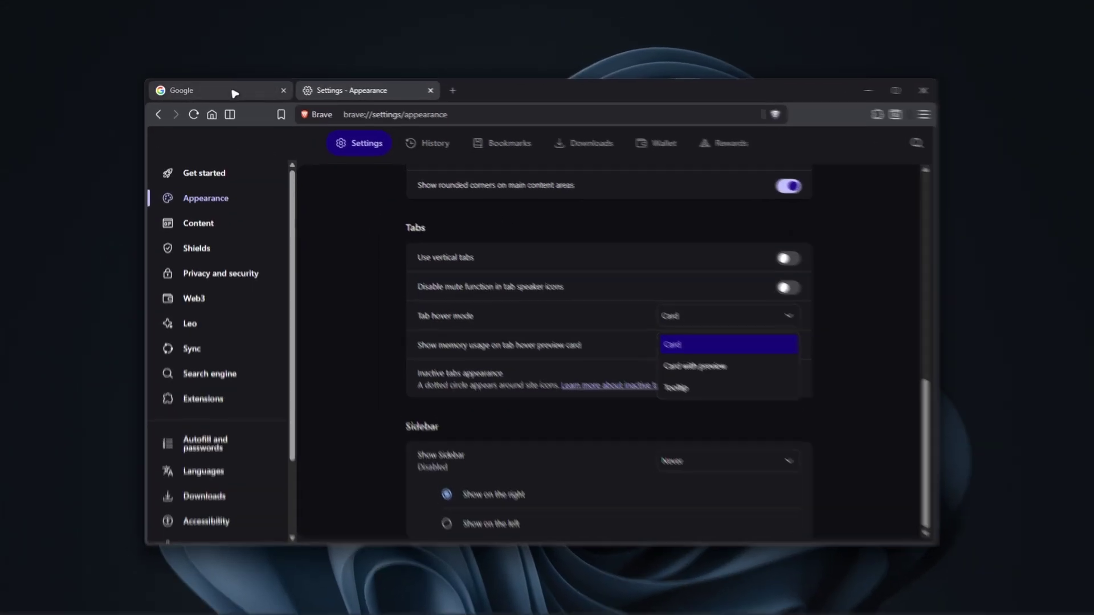
pyautogui.press('Escape')
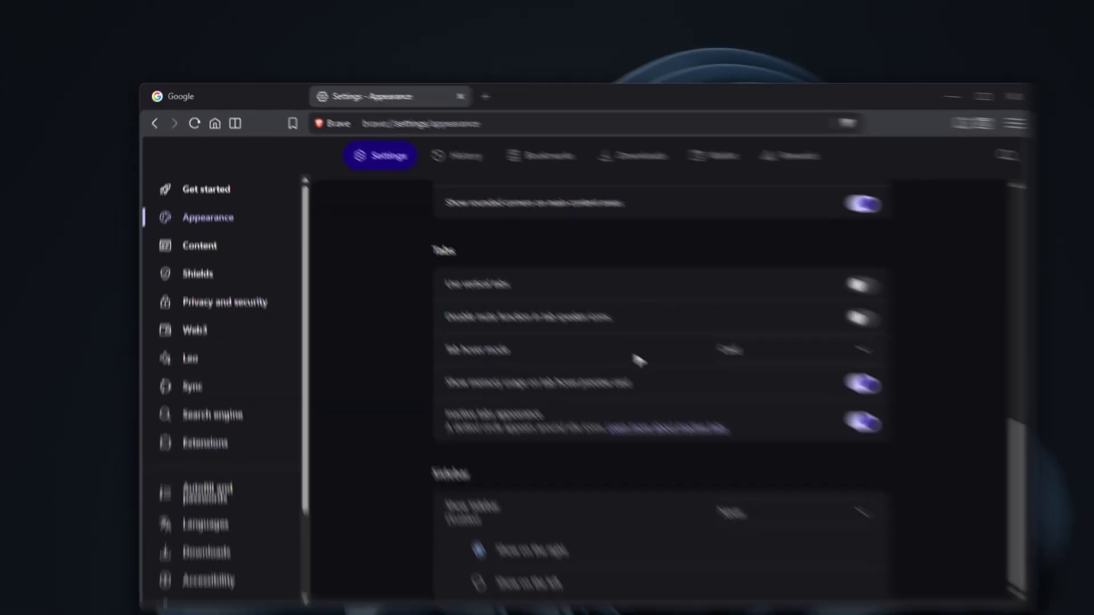
pyautogui.click(748, 352)
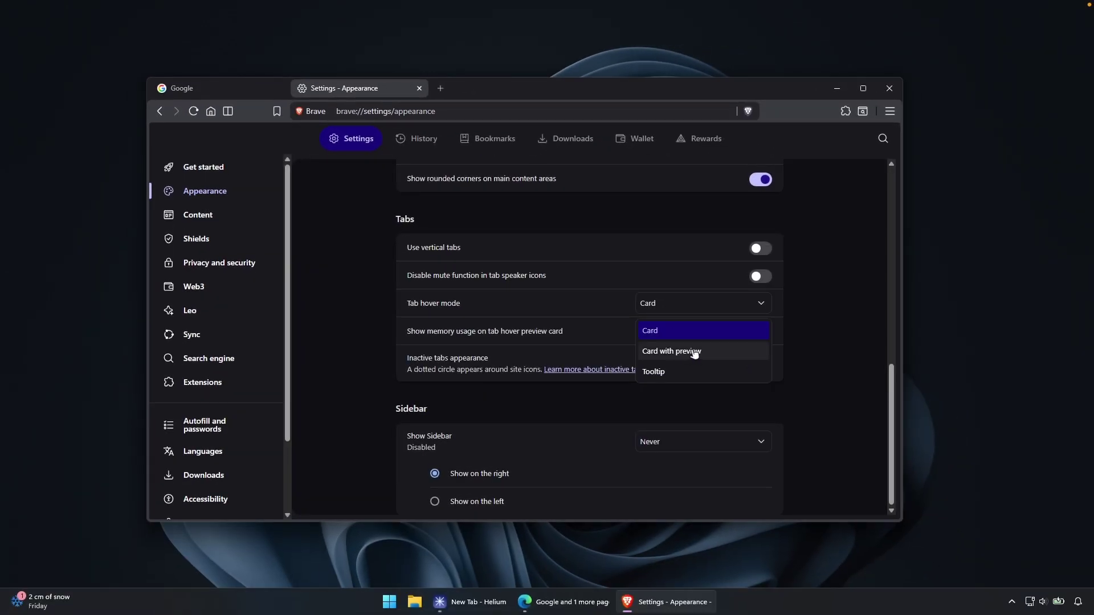
pyautogui.click(694, 354)
pyautogui.click(687, 305)
pyautogui.click(681, 351)
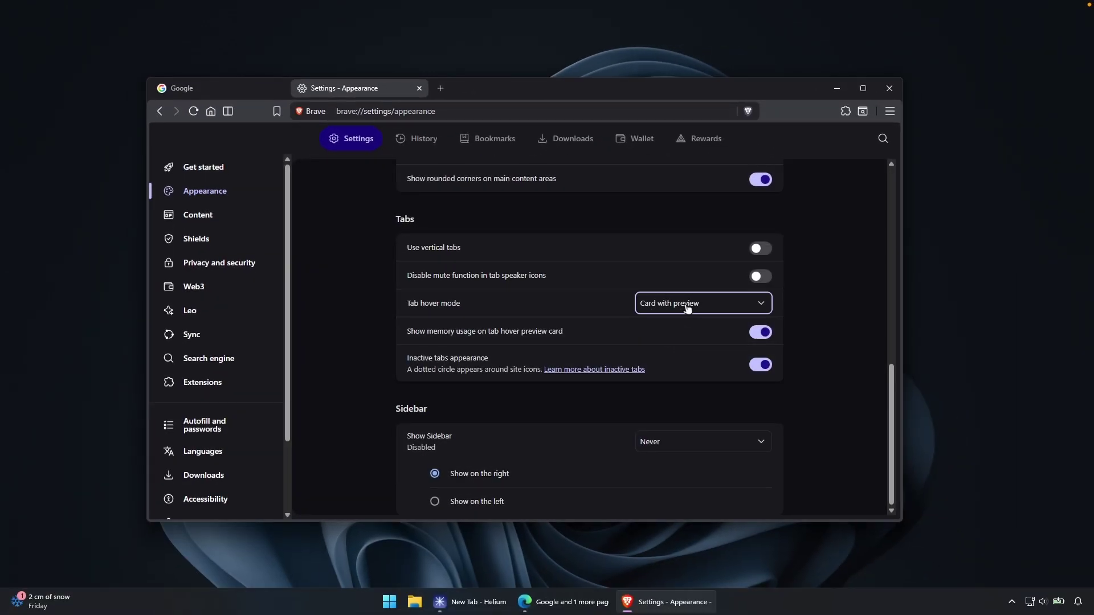
# - Open Brave's Shields settings, then Helium's extensions management page listing uBlock Origin
pyautogui.click(267, 239)
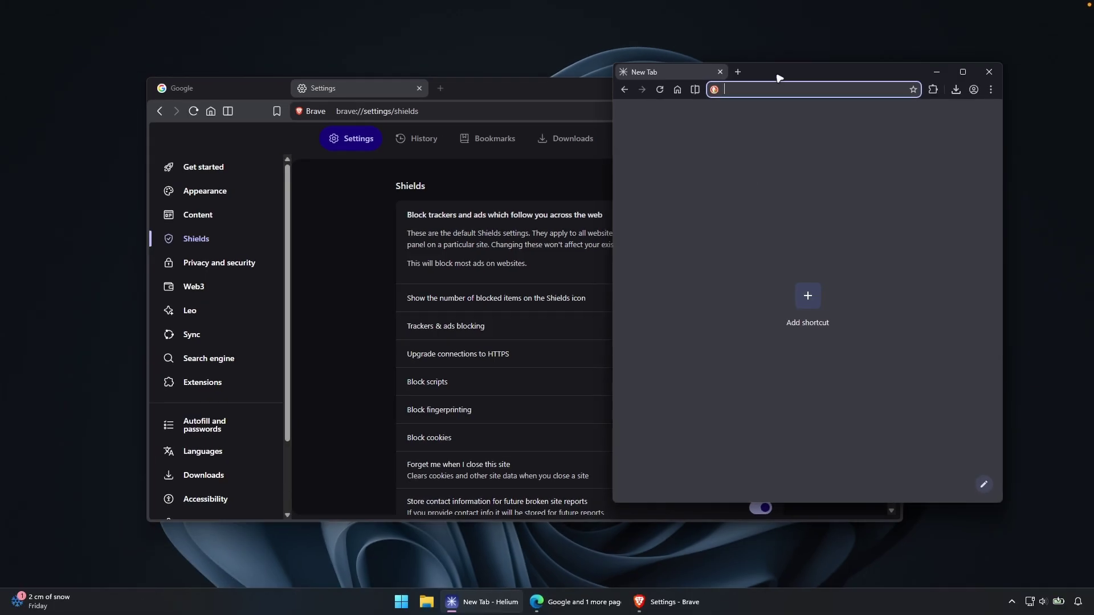
pyautogui.moveTo(780, 77); pyautogui.dragTo(714, 95)
pyautogui.click(867, 108)
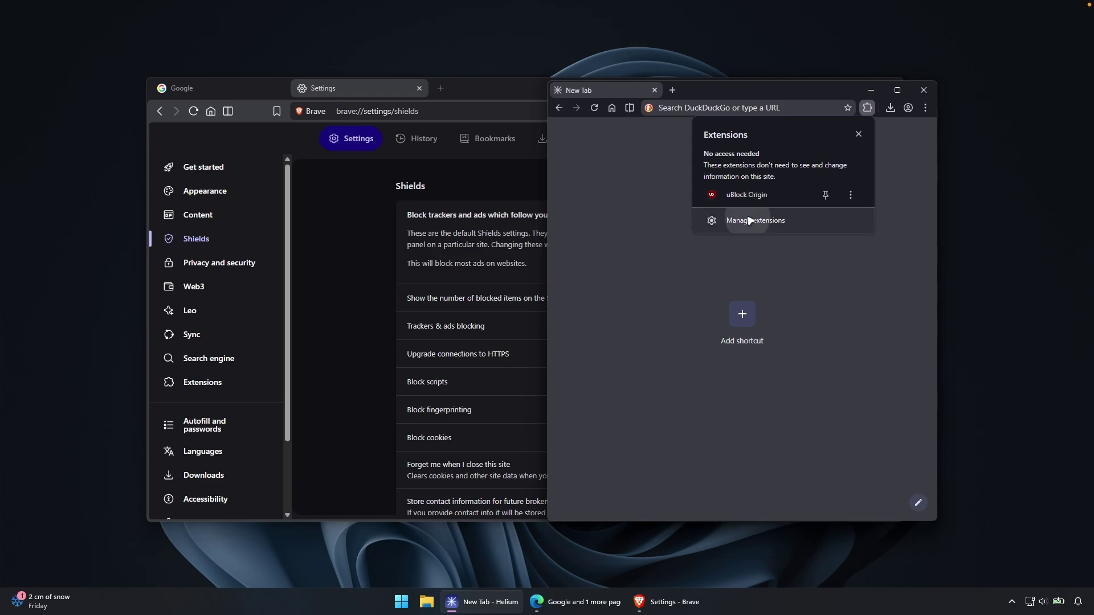
pyautogui.click(741, 220)
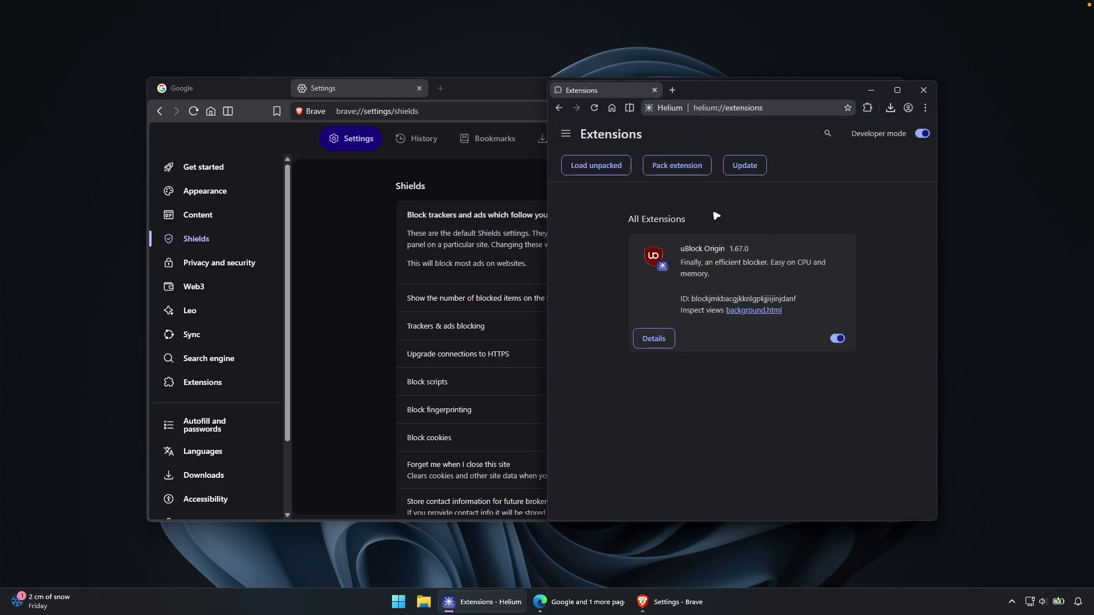
# - Check the Trackers & ads and HTTPS upgrade blocking levels, leaving both at Standard
pyautogui.click(438, 94)
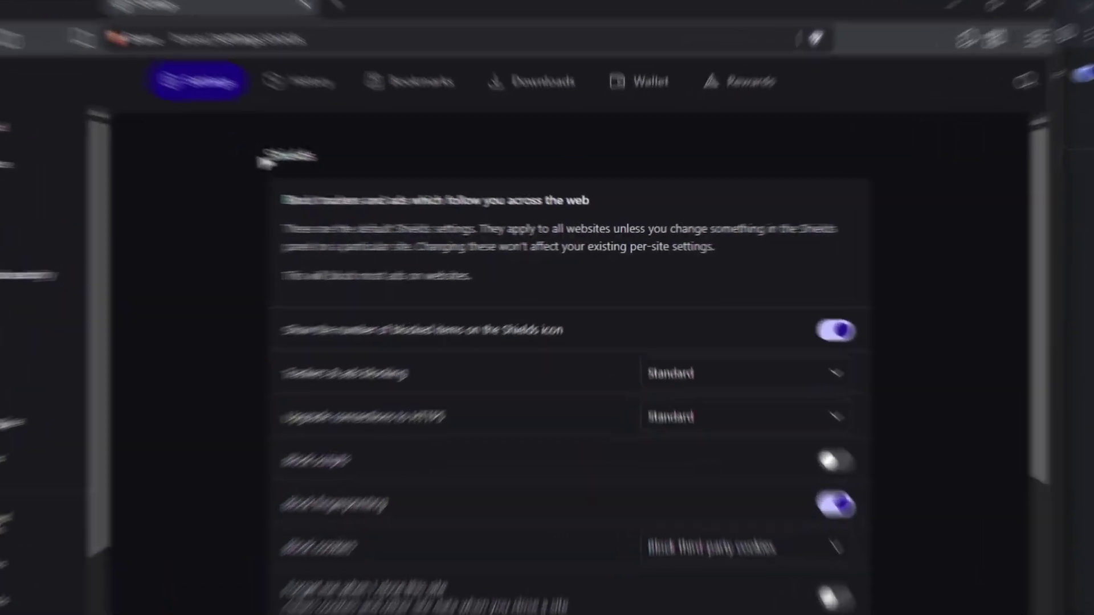
pyautogui.moveTo(422, 211); pyautogui.dragTo(463, 203)
pyautogui.click(442, 210)
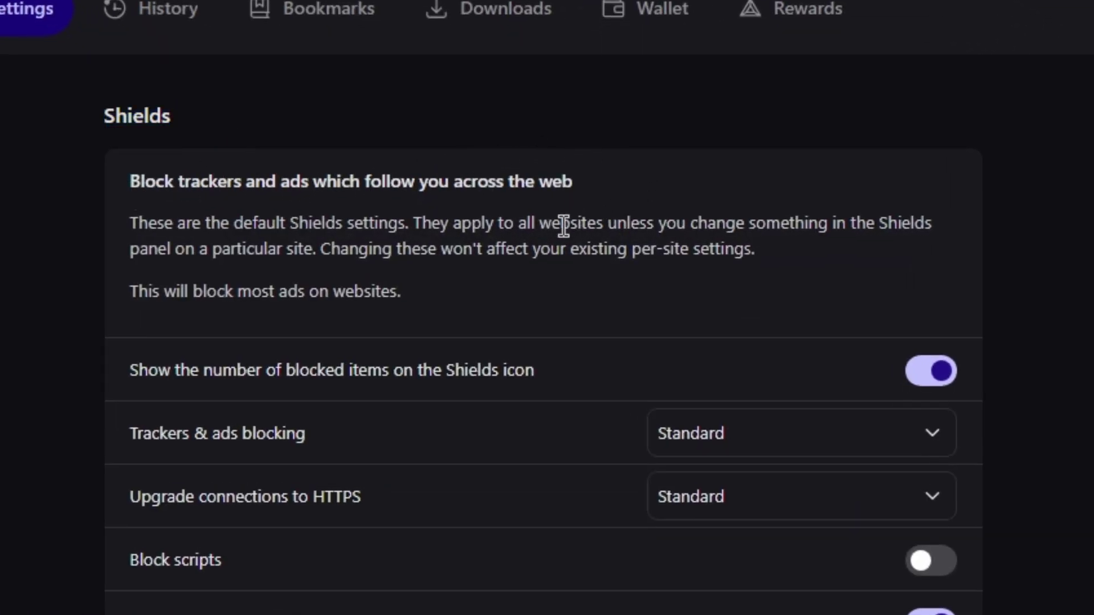
pyautogui.click(728, 447)
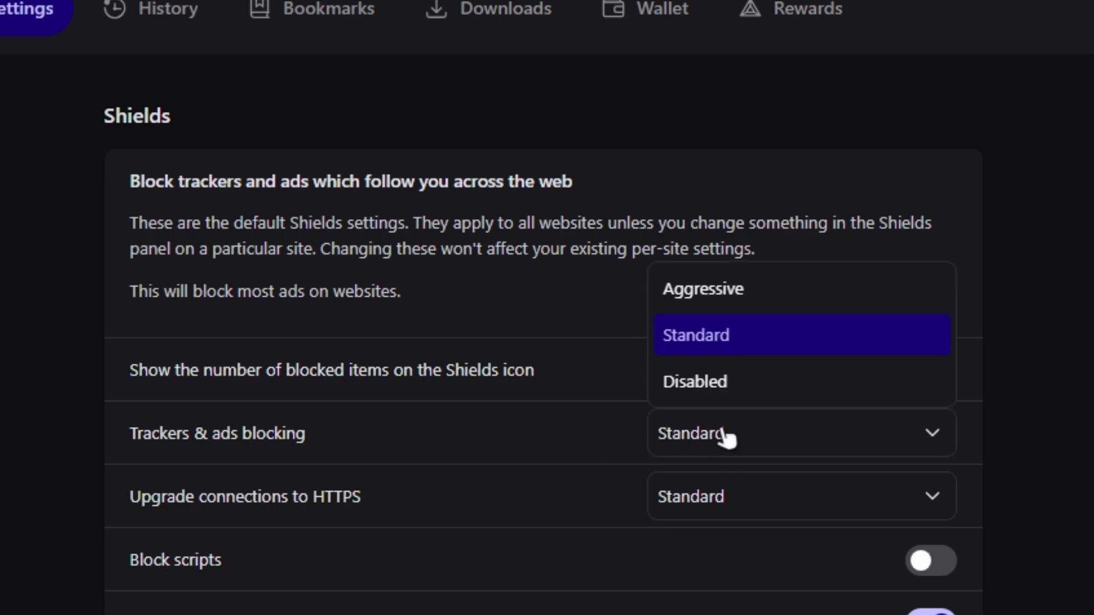
pyautogui.click(737, 490)
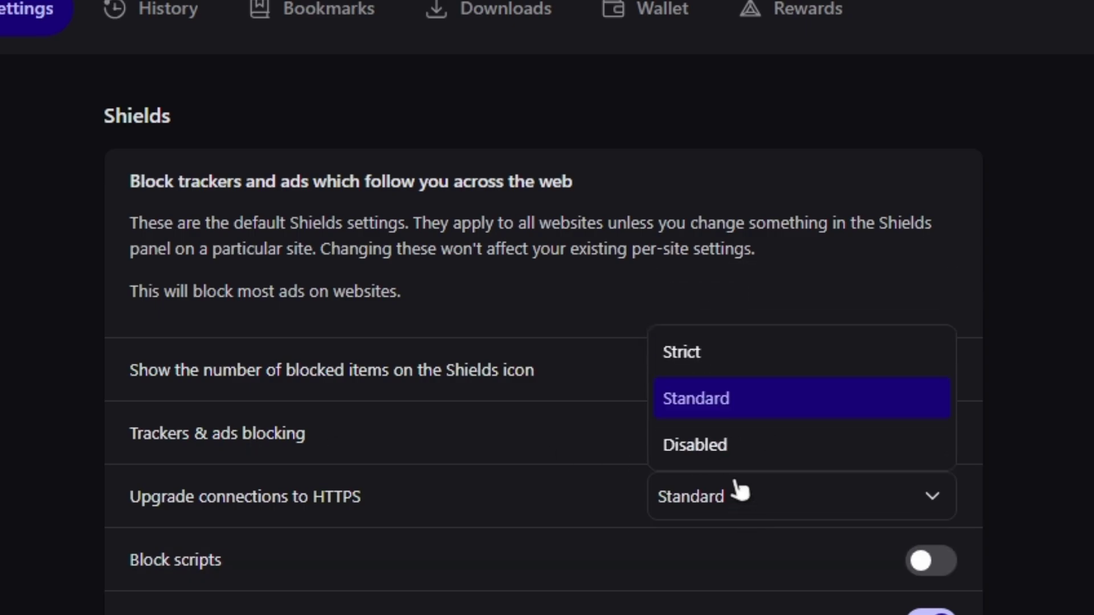
pyautogui.click(734, 402)
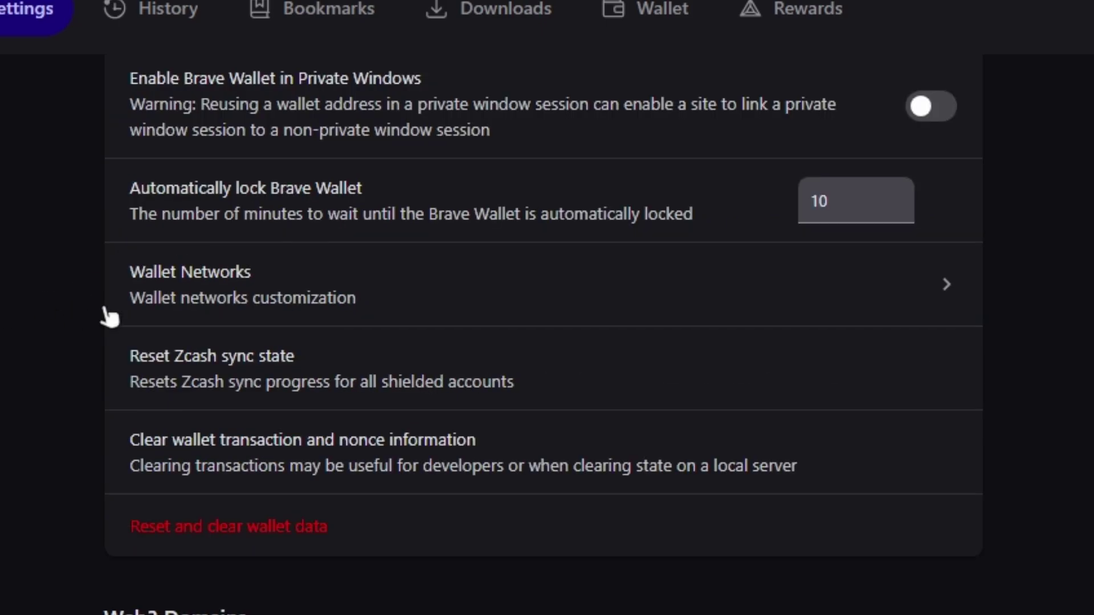
# - Look through the Wallet, Leo and Sync settings sections
pyautogui.scroll(4, 85, 224)
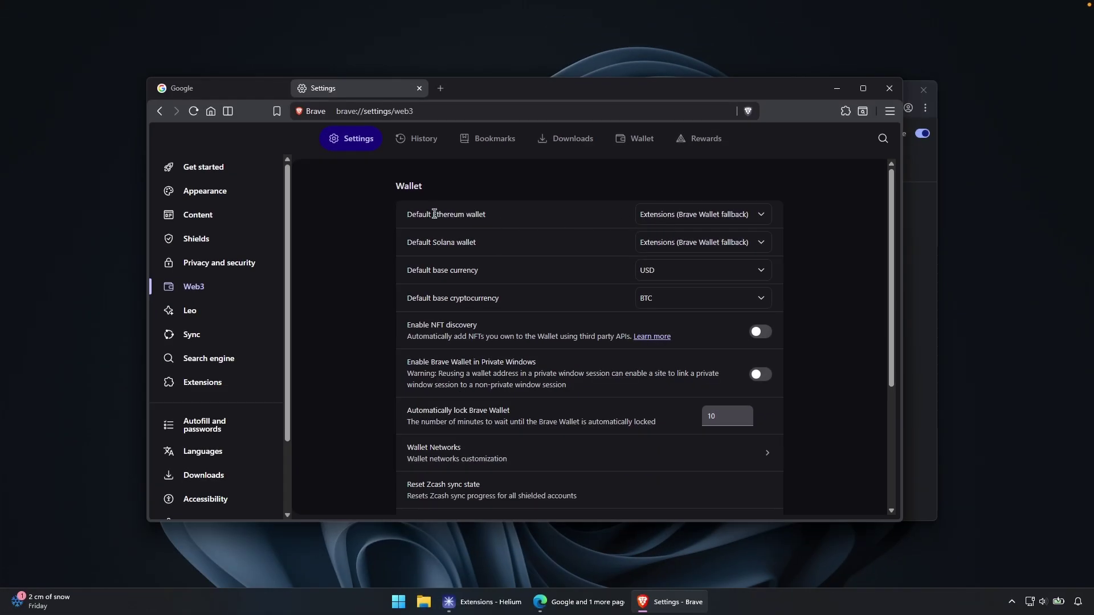
pyautogui.doubleClick(402, 187)
pyautogui.scroll(-3, 378, 285)
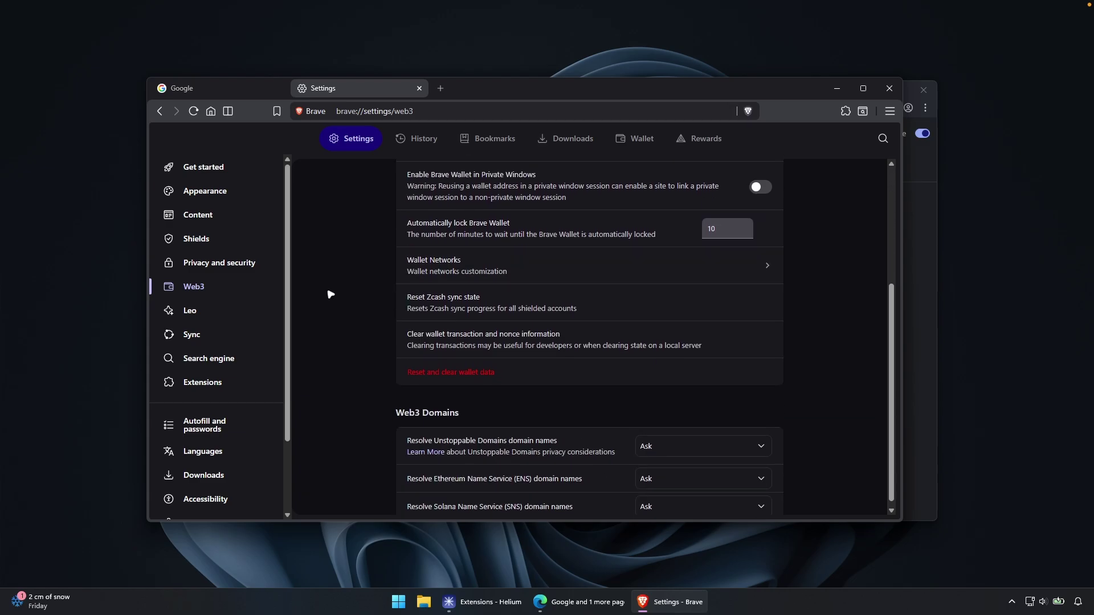
pyautogui.click(245, 317)
pyautogui.click(251, 332)
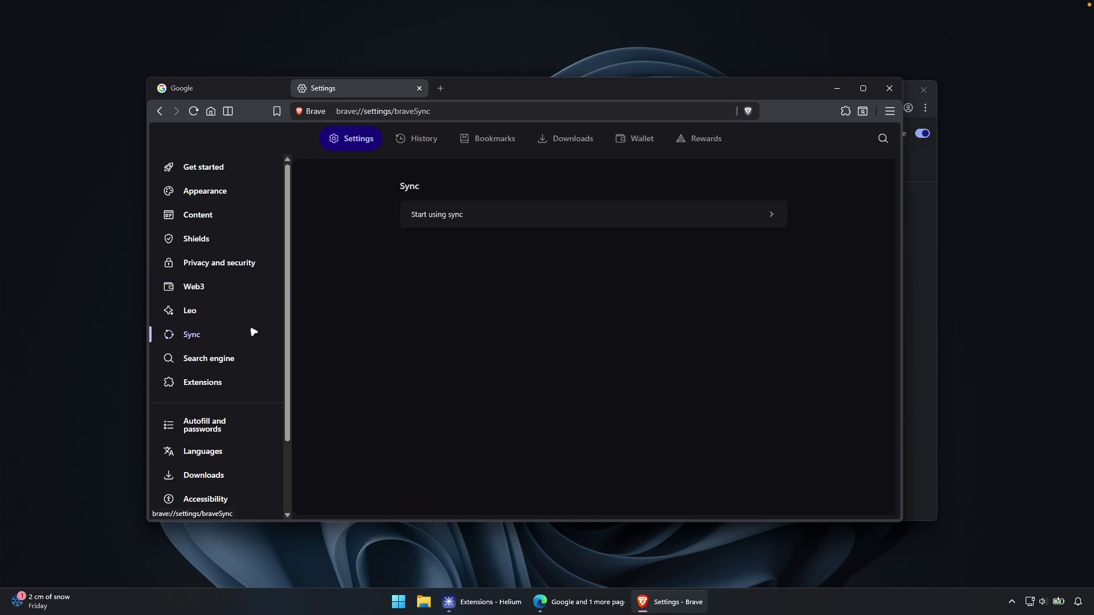
# - Review the default search engine choices, cancel to keep Google, and go to Extensions settings
pyautogui.click(254, 365)
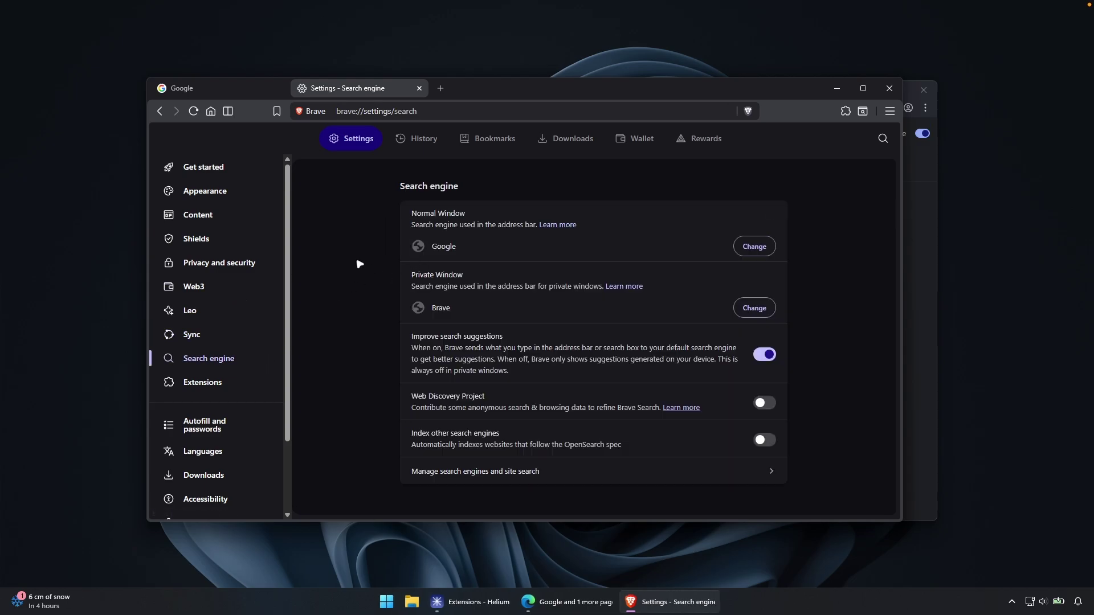
pyautogui.click(754, 246)
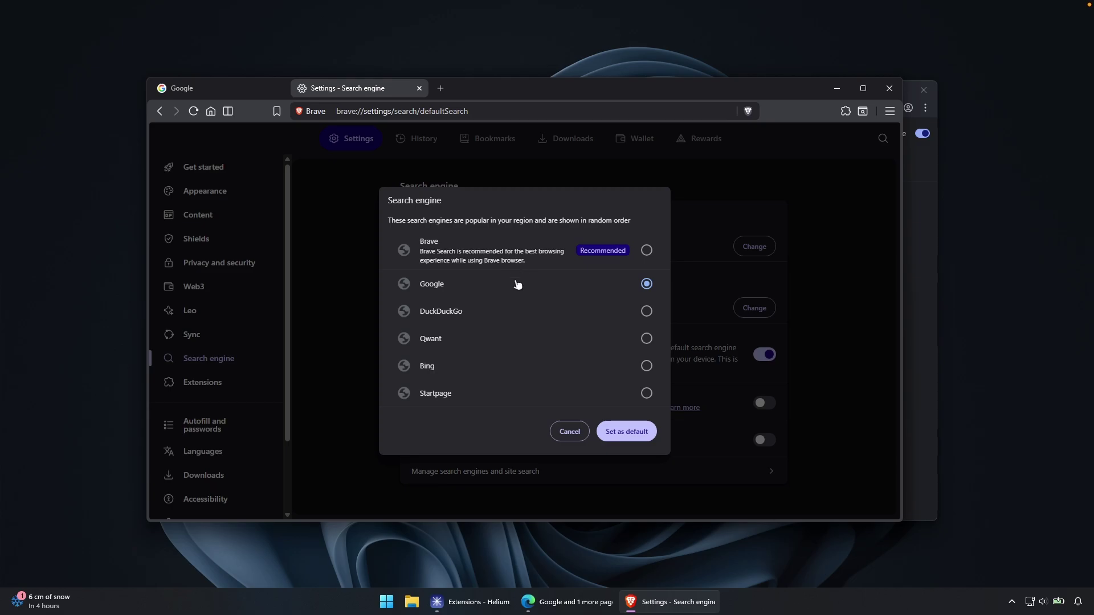
pyautogui.click(570, 432)
pyautogui.click(256, 383)
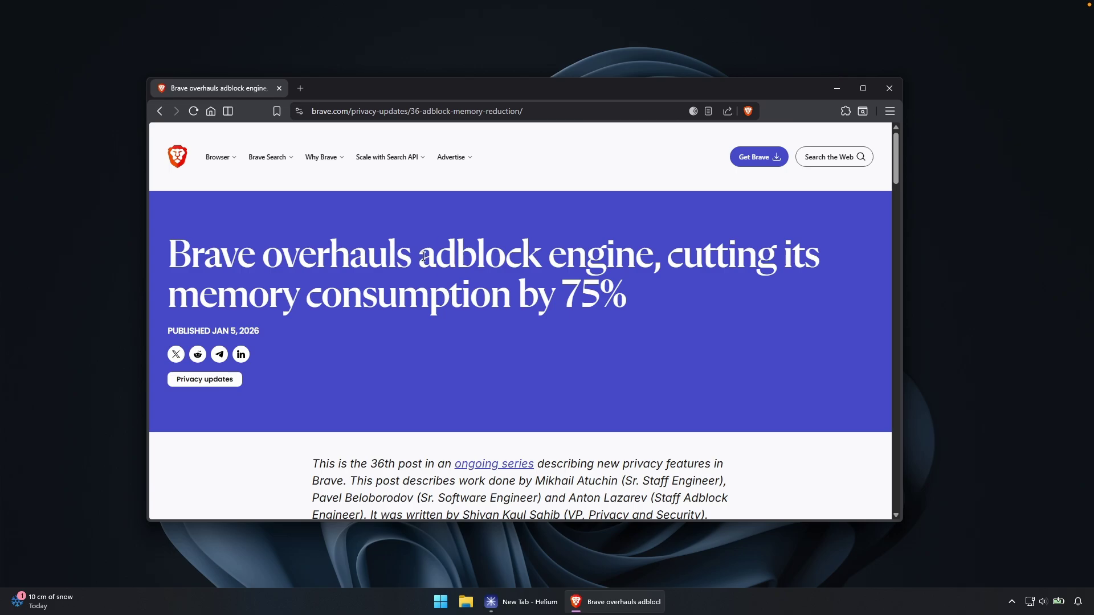
# - Highlight 'adblock engine' in the article headline and scroll through the opening
pyautogui.moveTo(427, 257); pyautogui.dragTo(727, 237)
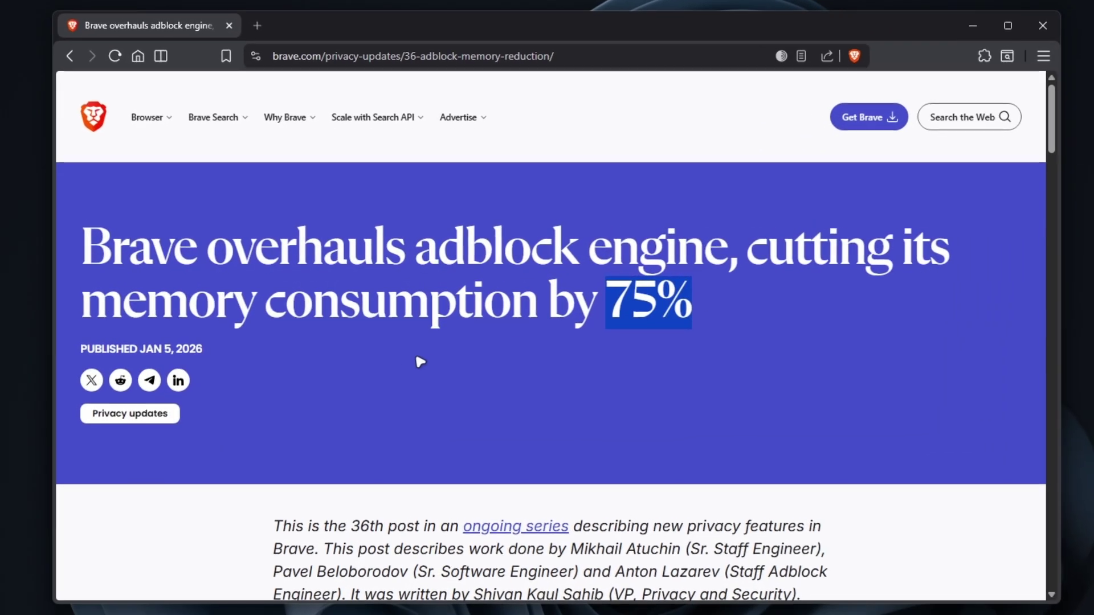
pyautogui.scroll(-3, 422, 342)
pyautogui.scroll(3, 228, 331)
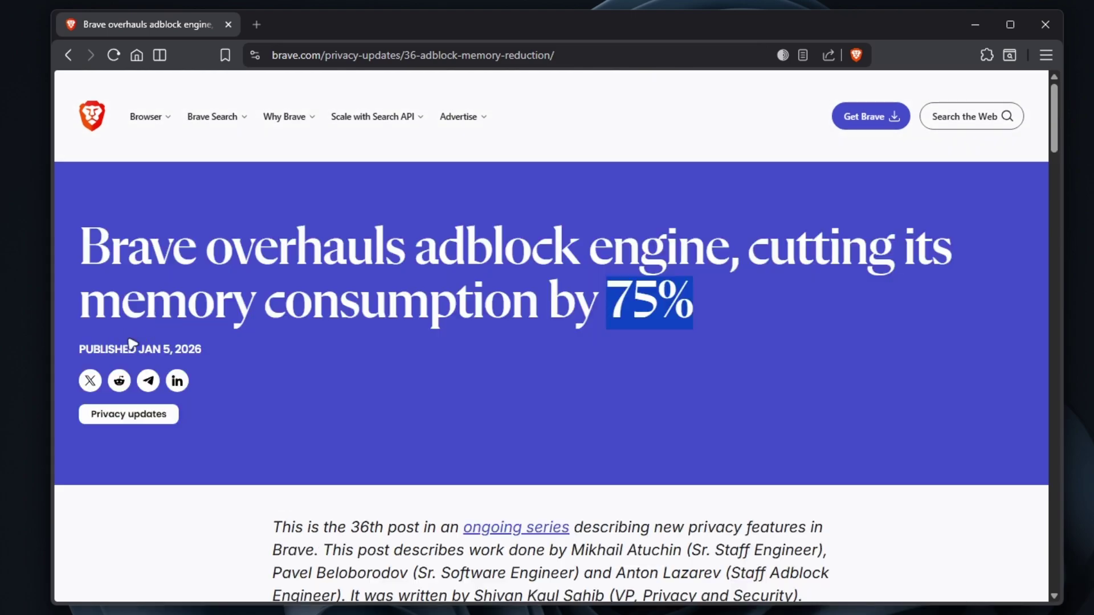
pyautogui.scroll(-1, 397, 365)
pyautogui.scroll(-8, 397, 364)
pyautogui.scroll(6, 447, 274)
pyautogui.scroll(-3, 446, 251)
pyautogui.scroll(-4, 446, 251)
pyautogui.scroll(3, 469, 284)
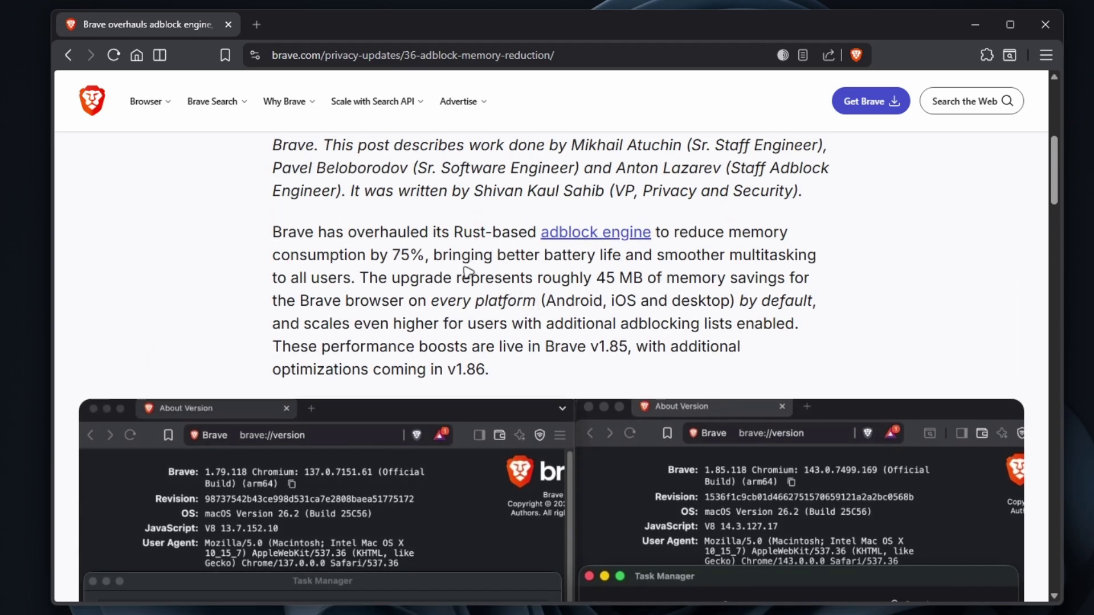
pyautogui.scroll(2, 466, 272)
pyautogui.scroll(-2, 422, 319)
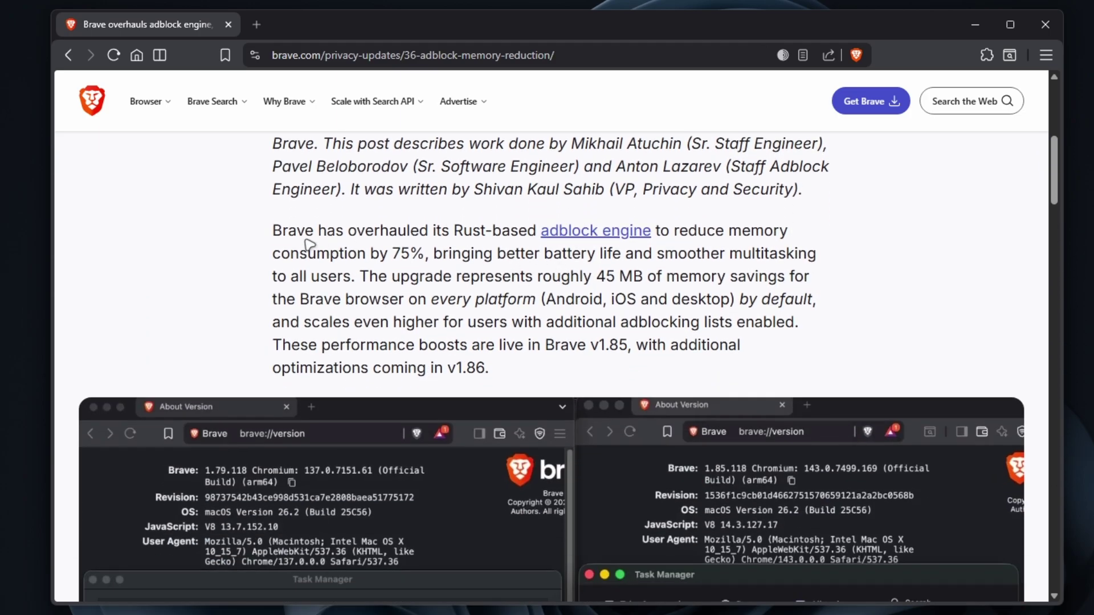
# - Highlight the overhaul, battery life, memory savings and 'every platform' claims, then scroll to the 162 MB vs 104 MB screenshots
pyautogui.moveTo(273, 231); pyautogui.dragTo(538, 231)
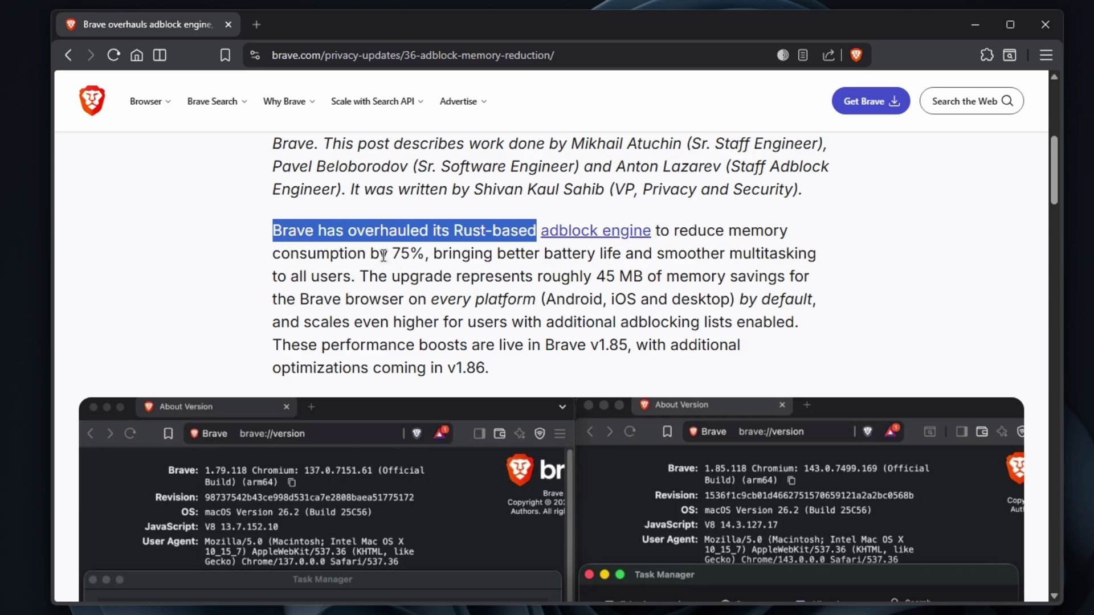
pyautogui.moveTo(435, 253); pyautogui.dragTo(825, 262)
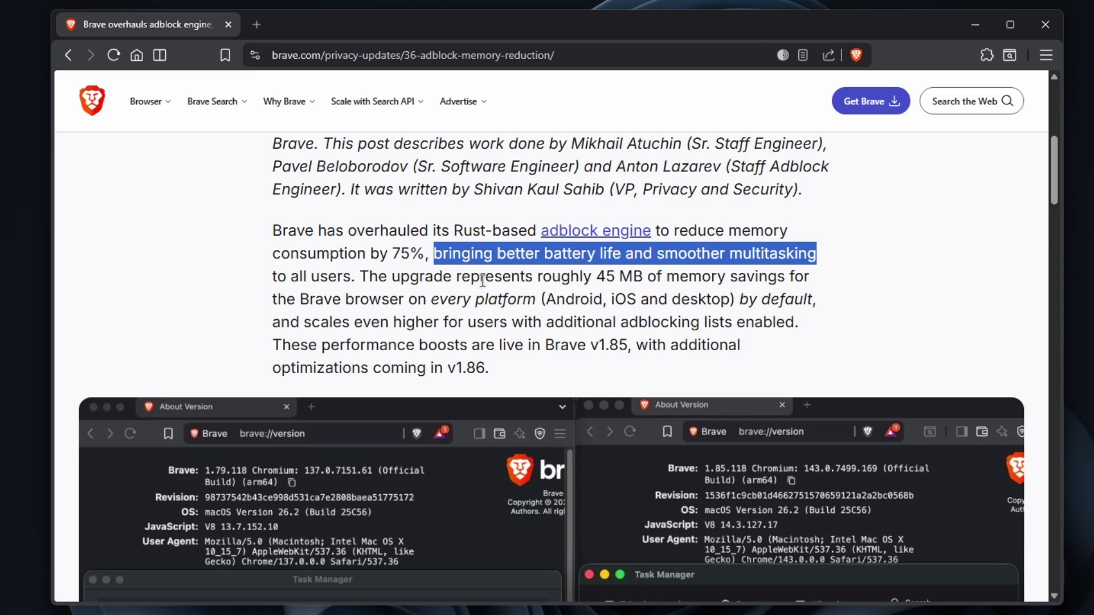
pyautogui.moveTo(616, 277); pyautogui.dragTo(717, 284)
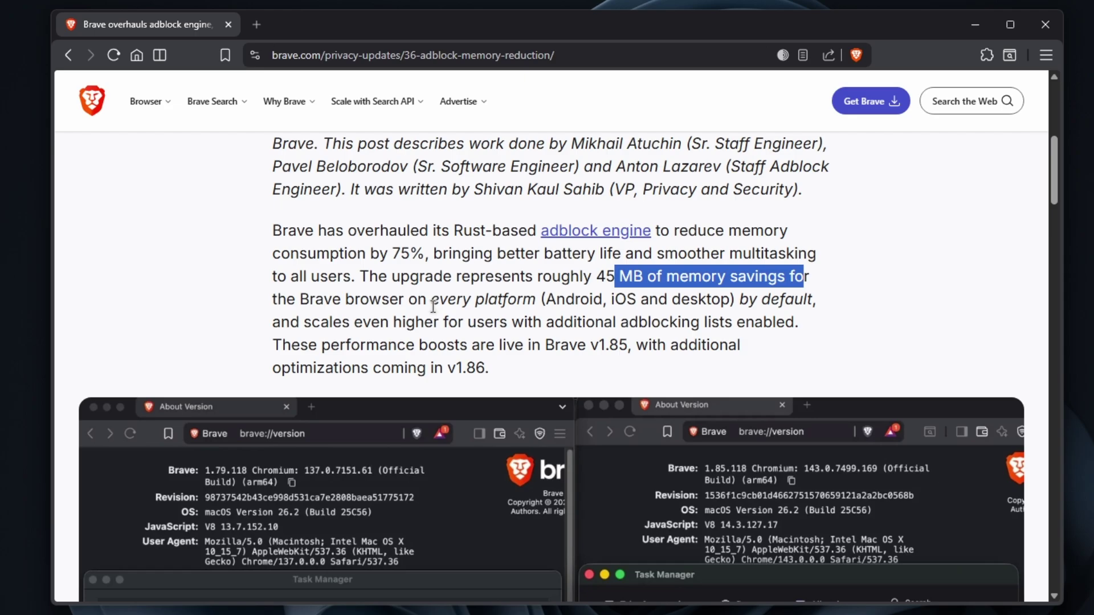
pyautogui.moveTo(431, 299); pyautogui.dragTo(534, 300)
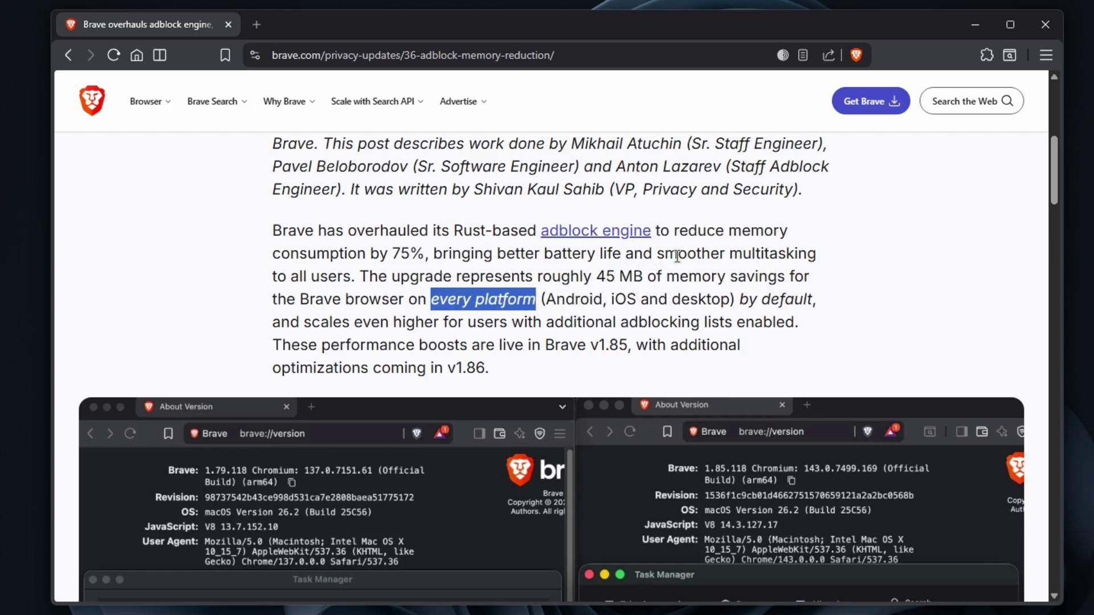
pyautogui.scroll(-3, 537, 188)
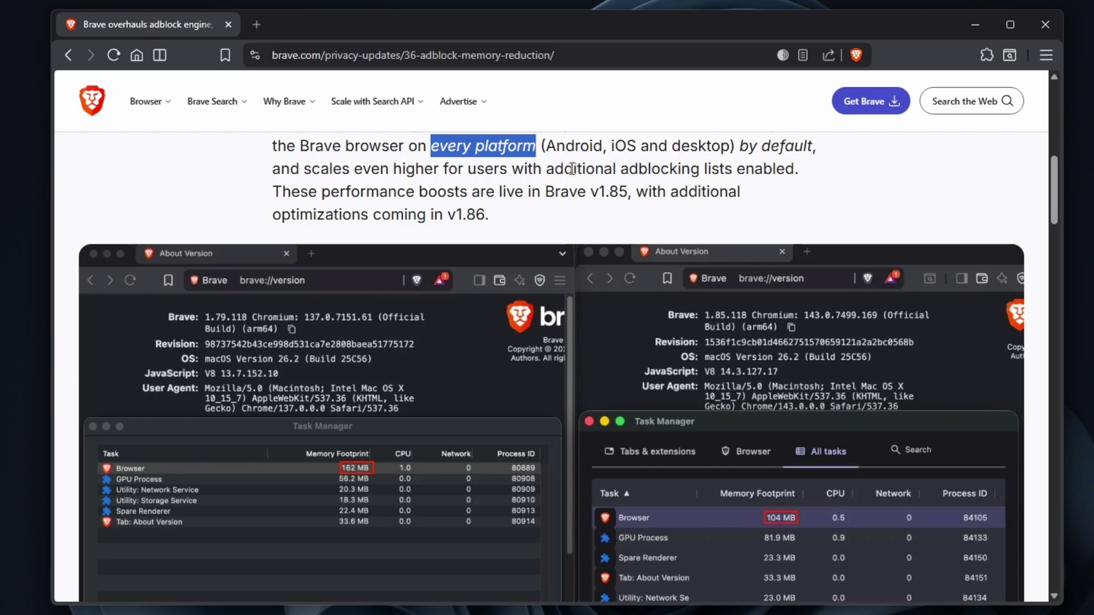
pyautogui.scroll(-2, 606, 195)
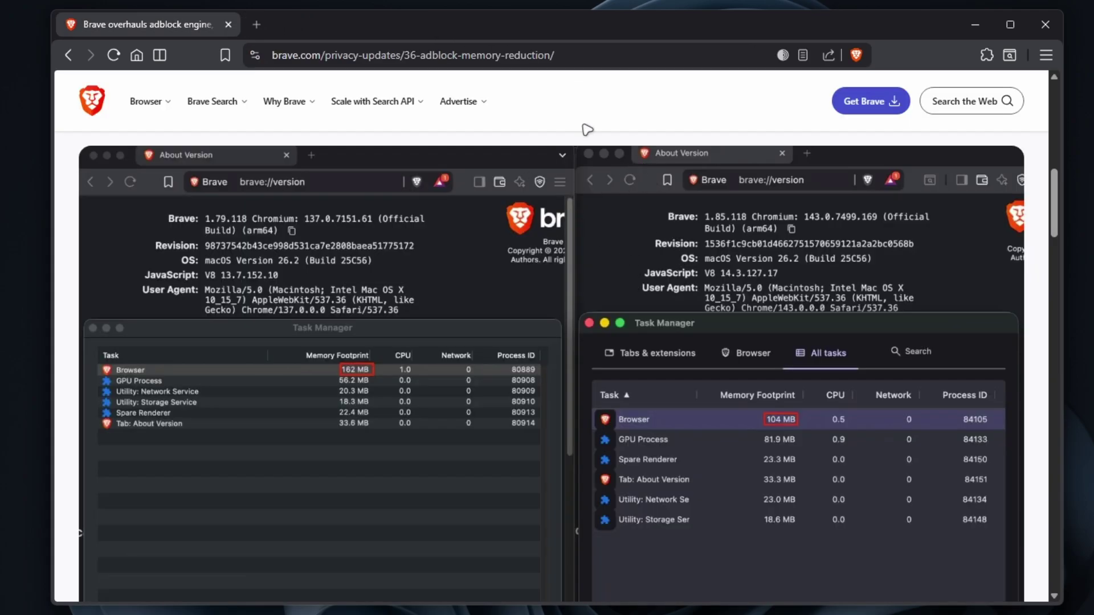
# - Disable the New Tab Redirect extension on Brave's extensions management page
pyautogui.click(137, 54)
pyautogui.click(986, 54)
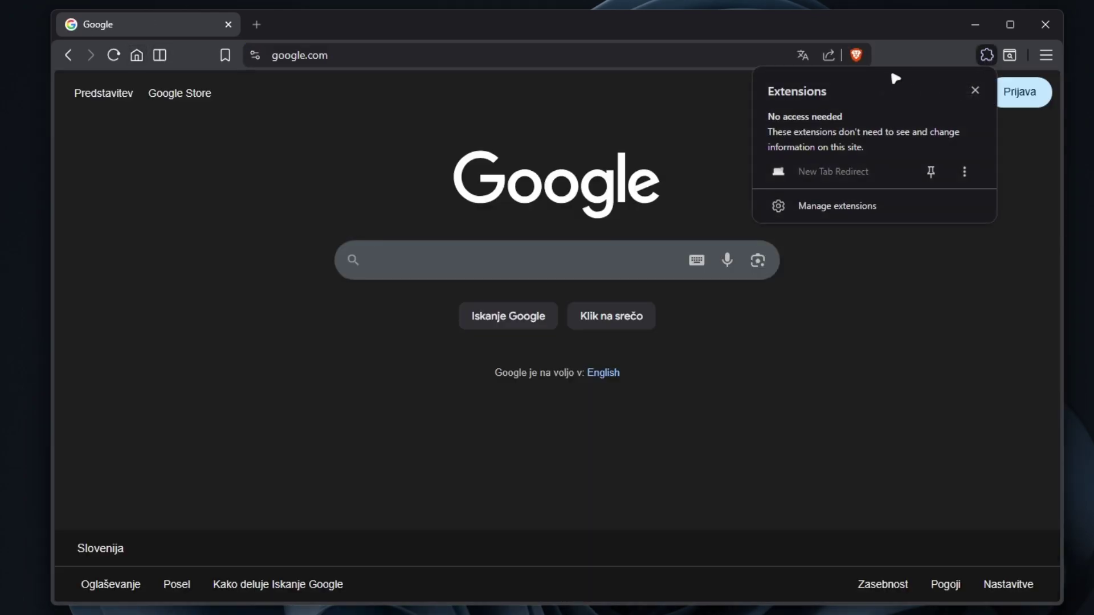
pyautogui.click(869, 205)
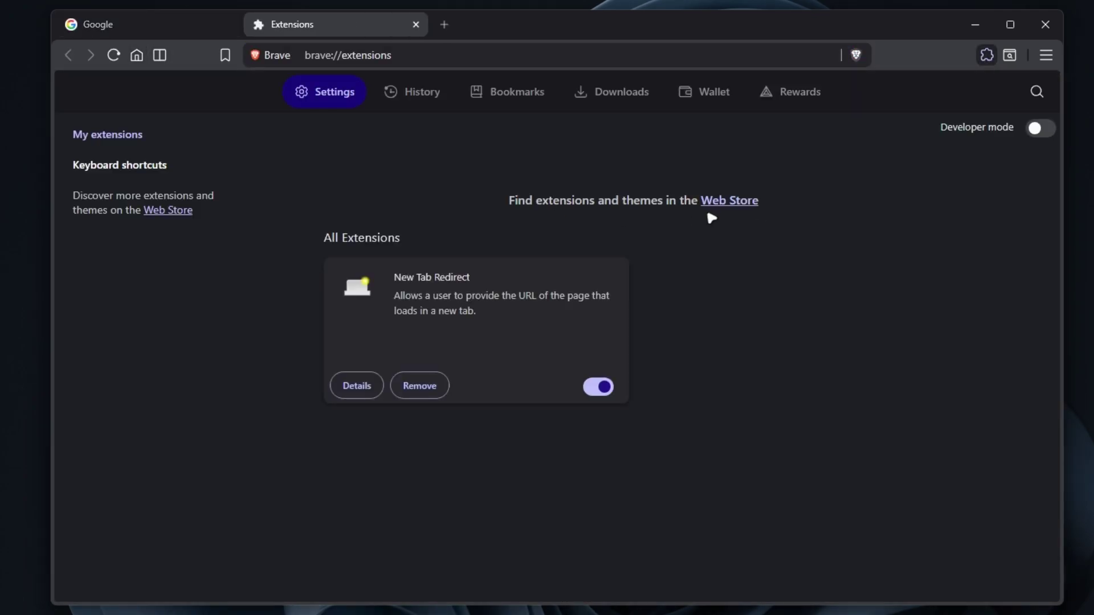
pyautogui.click(599, 387)
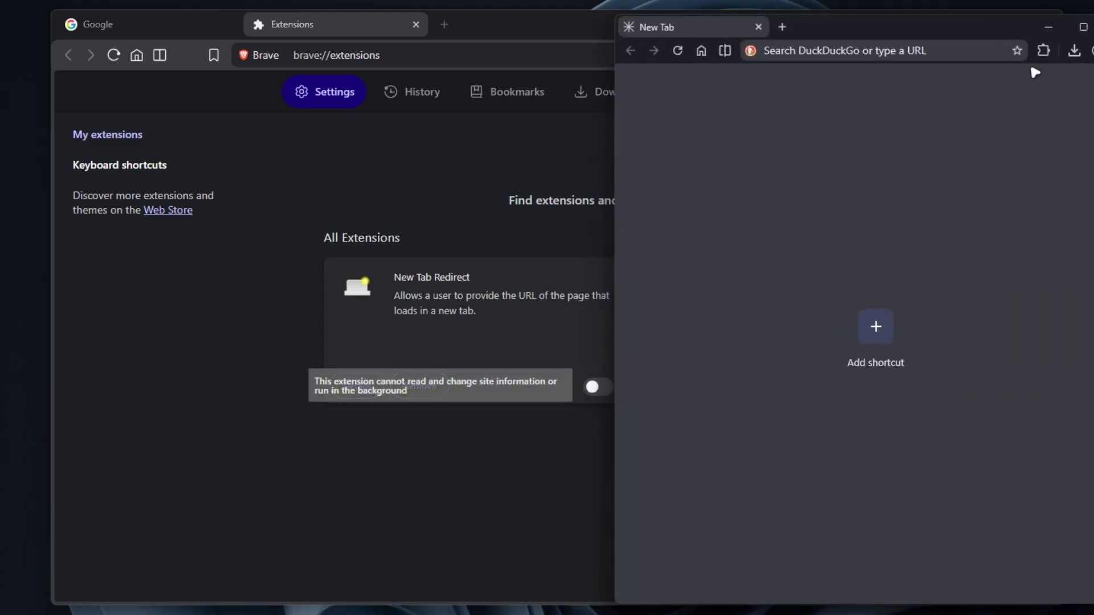
# - Disable uBlock Origin on Helium's extensions management page
pyautogui.click(1043, 50)
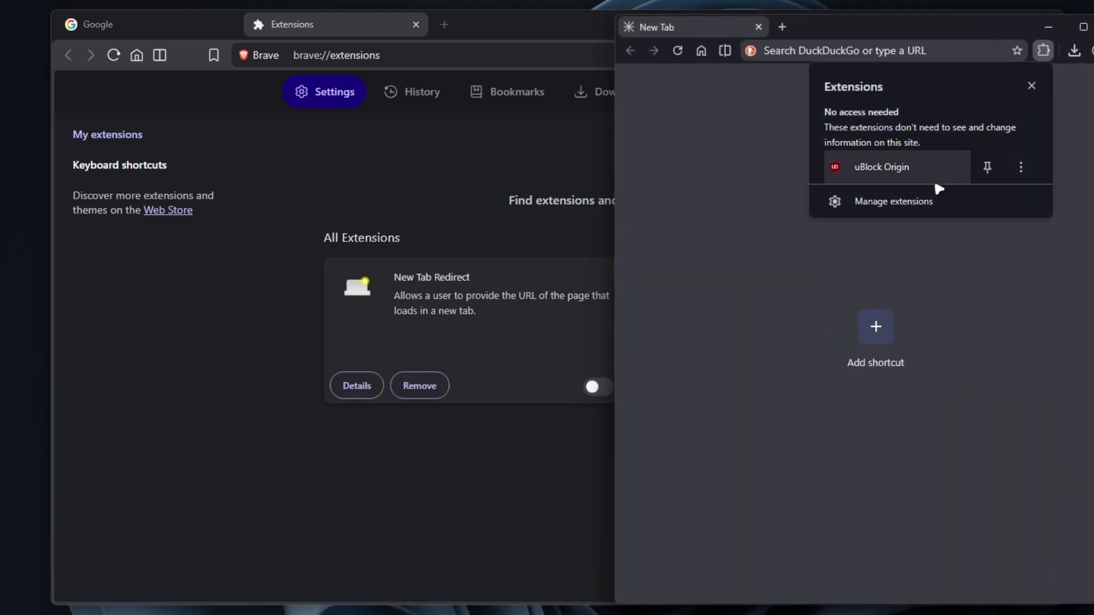
pyautogui.click(929, 200)
pyautogui.click(1003, 359)
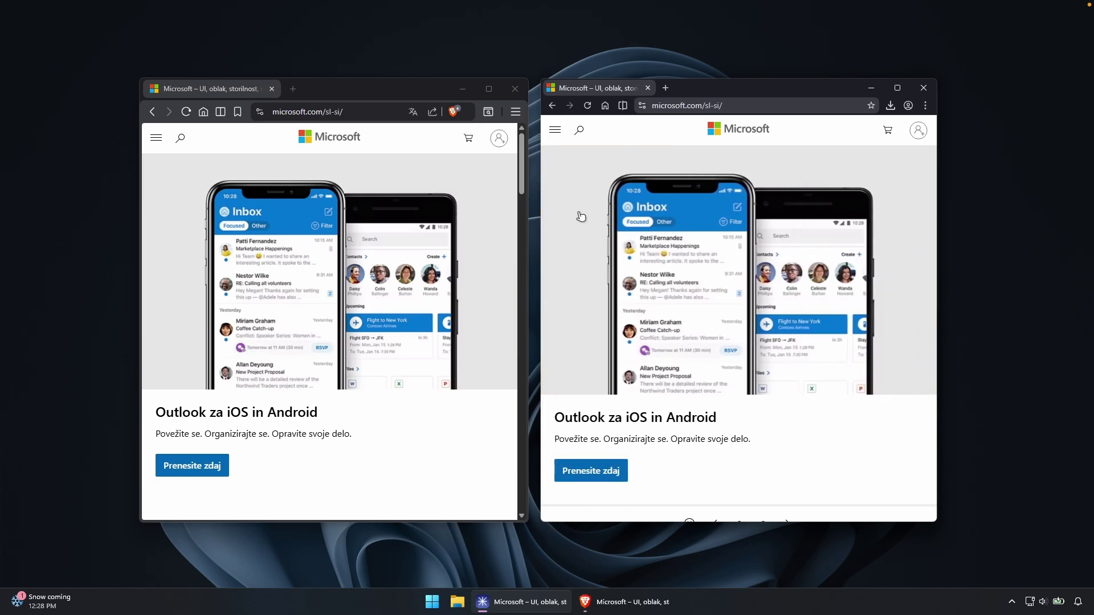
# - Open Task Manager and compare memory: Brave Browser about 484.7 MB versus Helium about 288.8 MB
pyautogui.rightClick(832, 607)
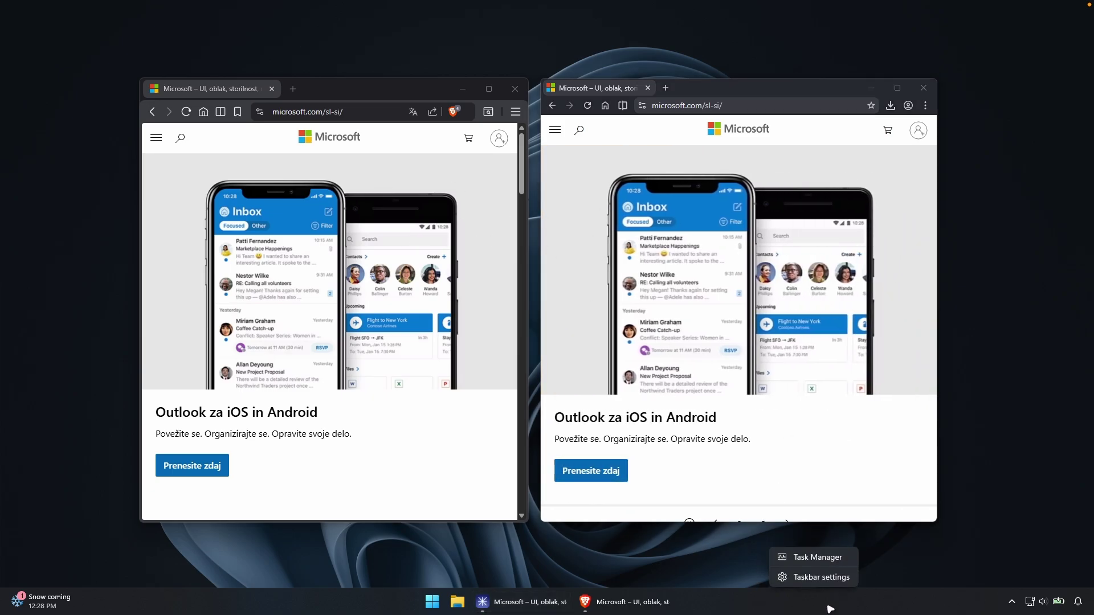
pyautogui.click(817, 559)
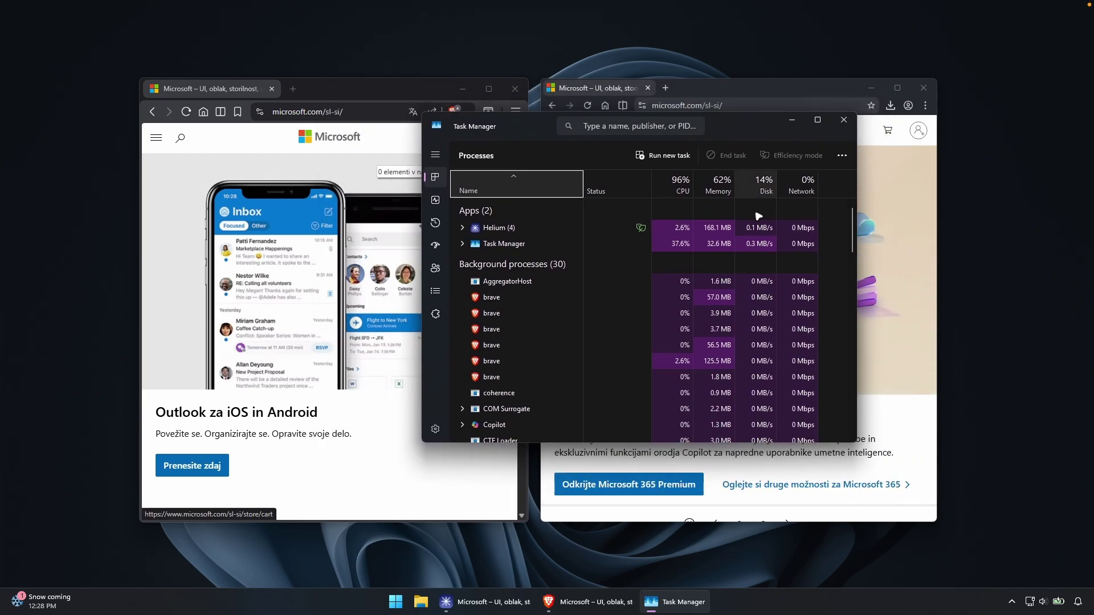
pyautogui.click(534, 245)
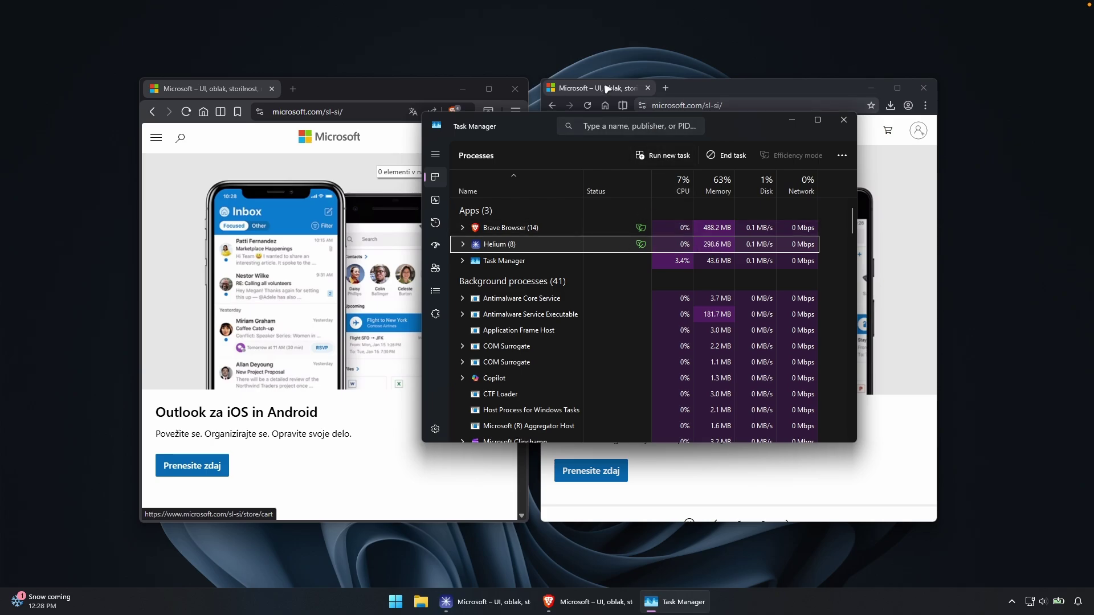
pyautogui.moveTo(724, 129); pyautogui.dragTo(425, 175)
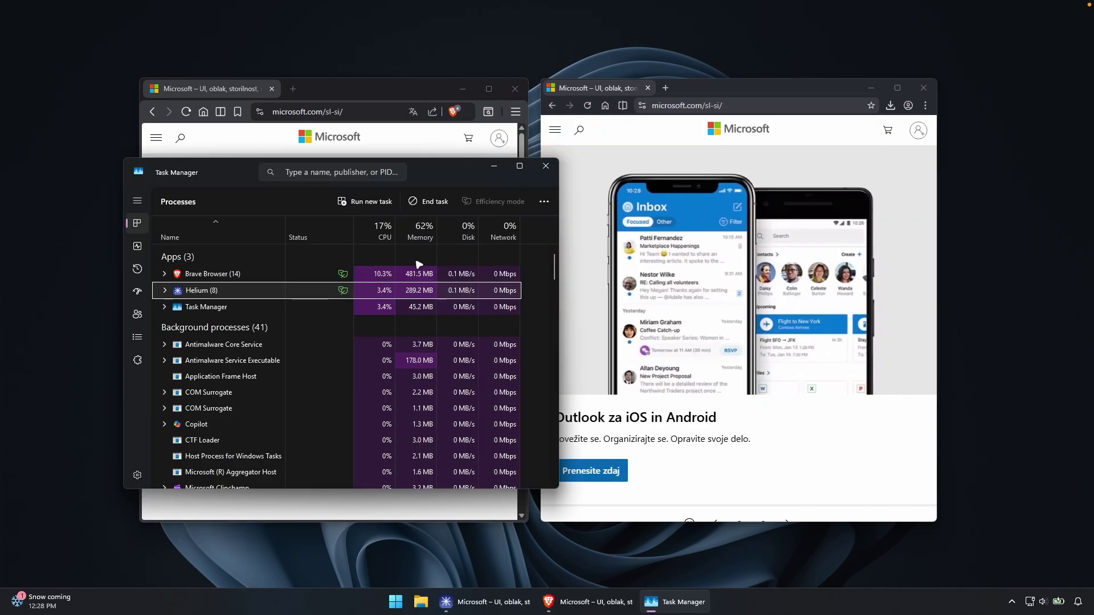
pyautogui.click(415, 272)
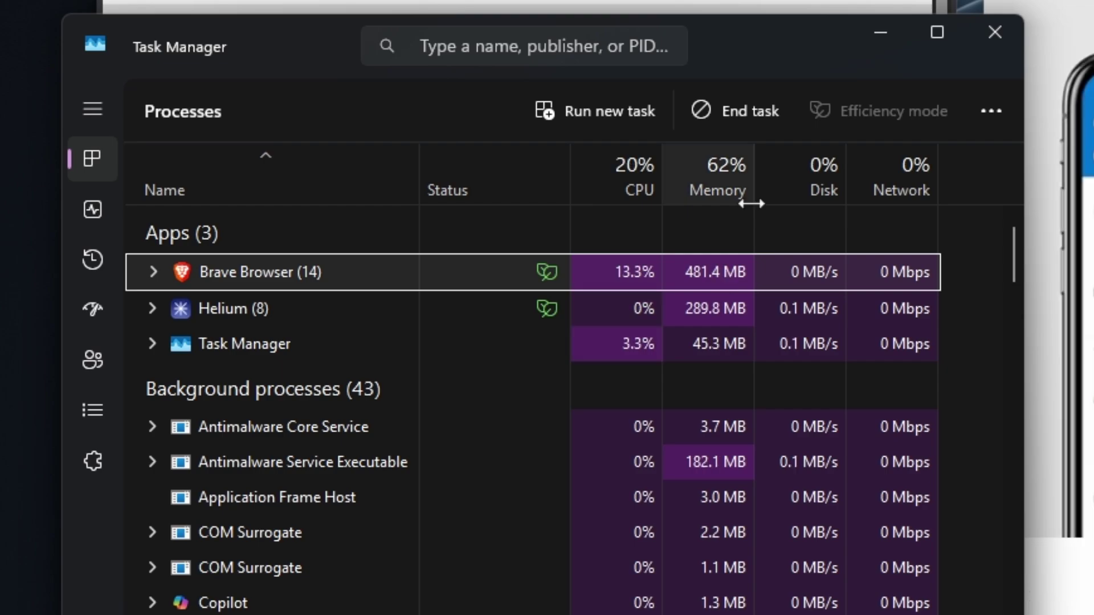
pyautogui.press('Down')
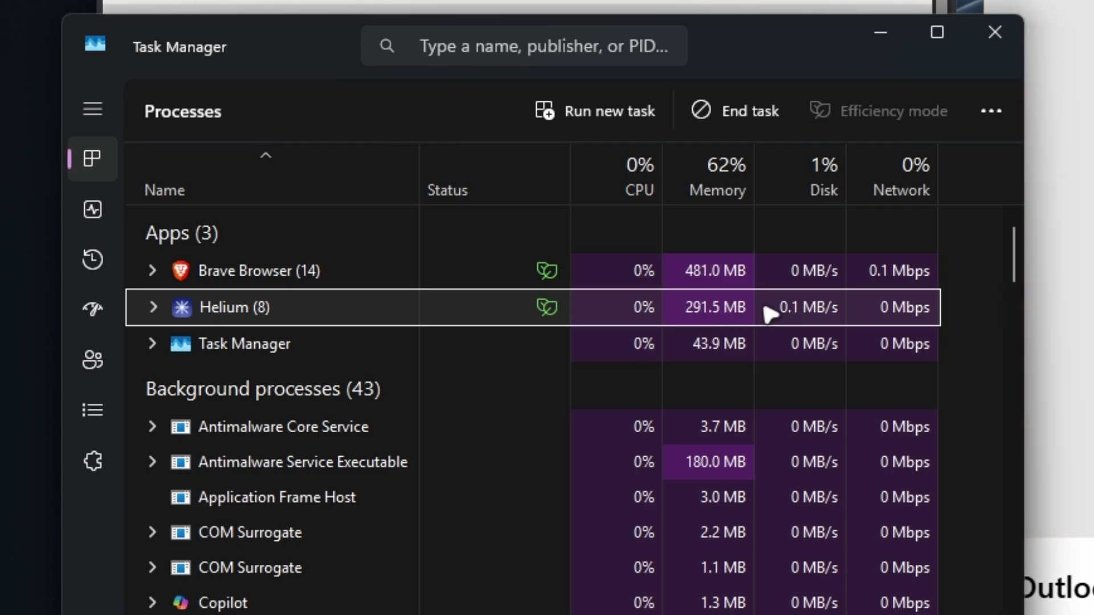
pyautogui.moveTo(775, 47); pyautogui.dragTo(894, 76)
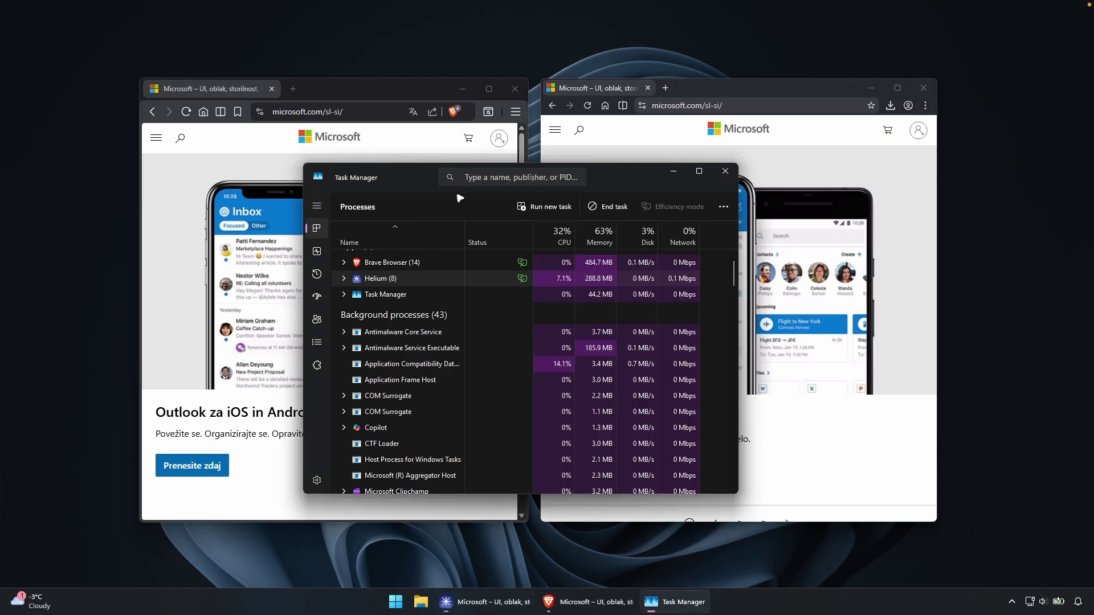
# - Load browserbench.org in the left-hand Brave window
pyautogui.click(673, 176)
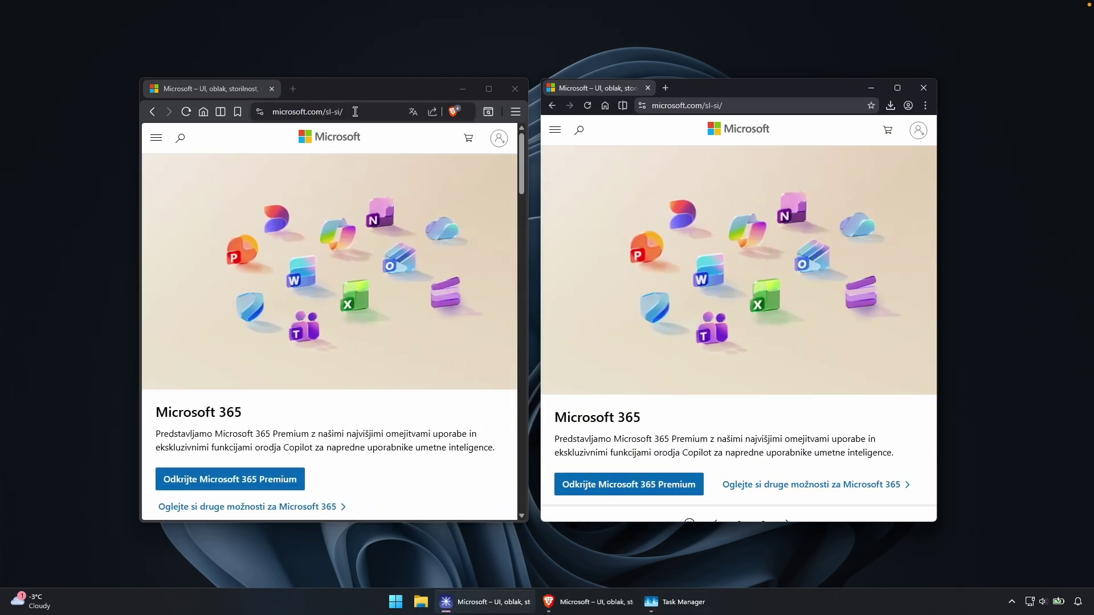
pyautogui.click(355, 111)
pyautogui.write('browserbench.org')
pyautogui.press('Return')
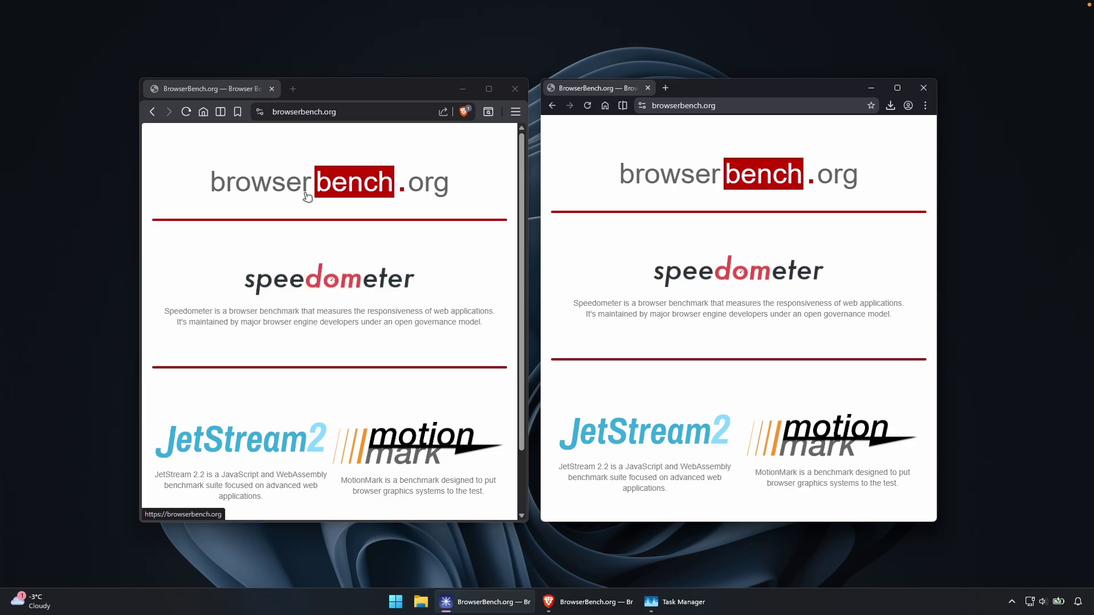
# - Run the Speedometer benchmark in Brave, then open Speedometer in Helium
pyautogui.click(398, 98)
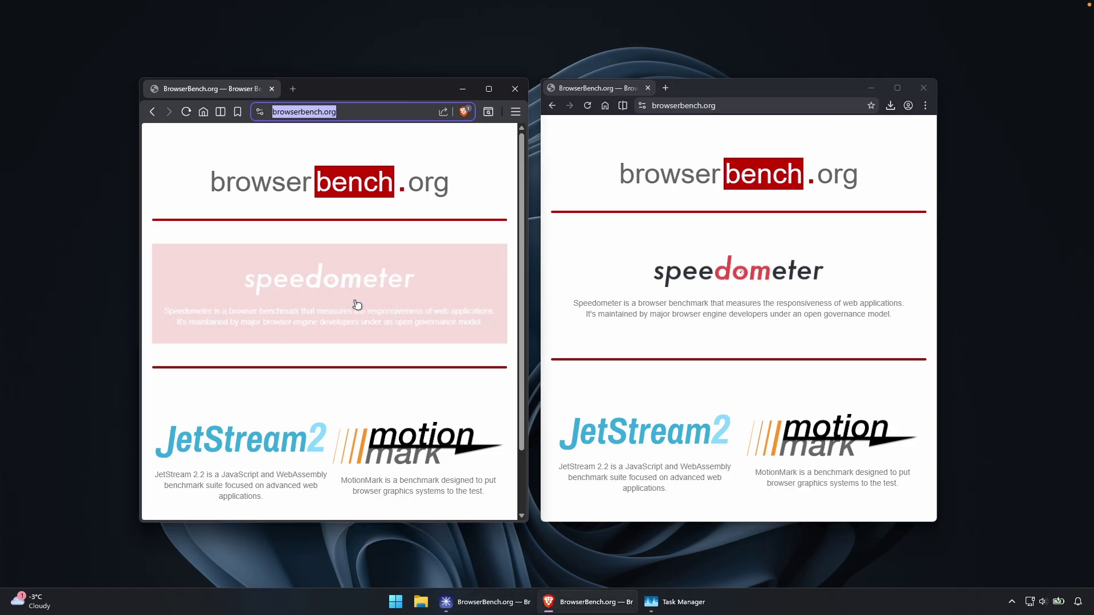
pyautogui.click(331, 285)
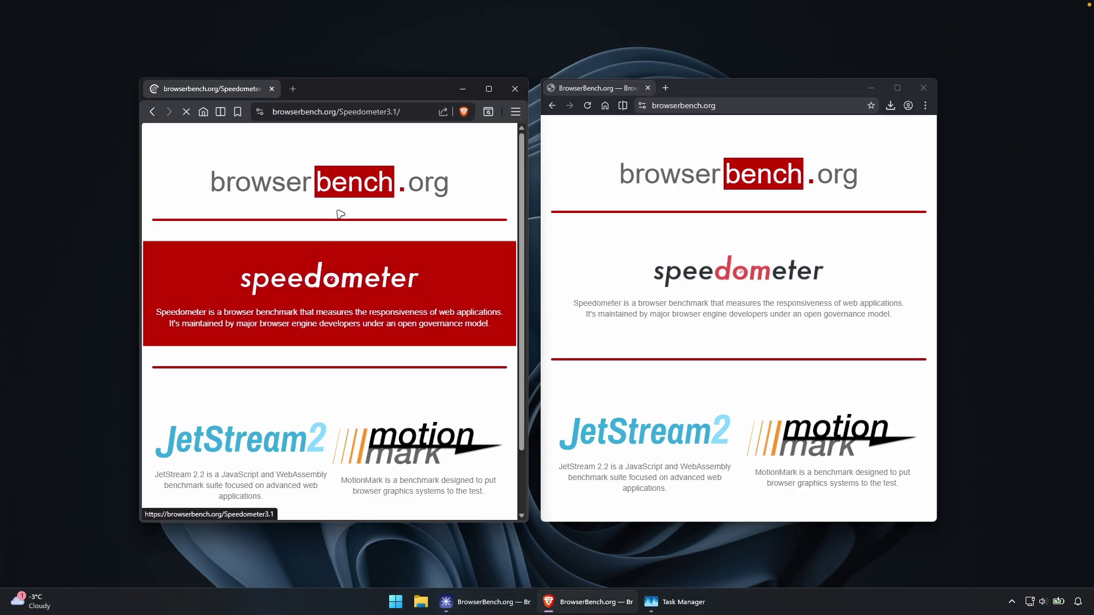
pyautogui.click(300, 345)
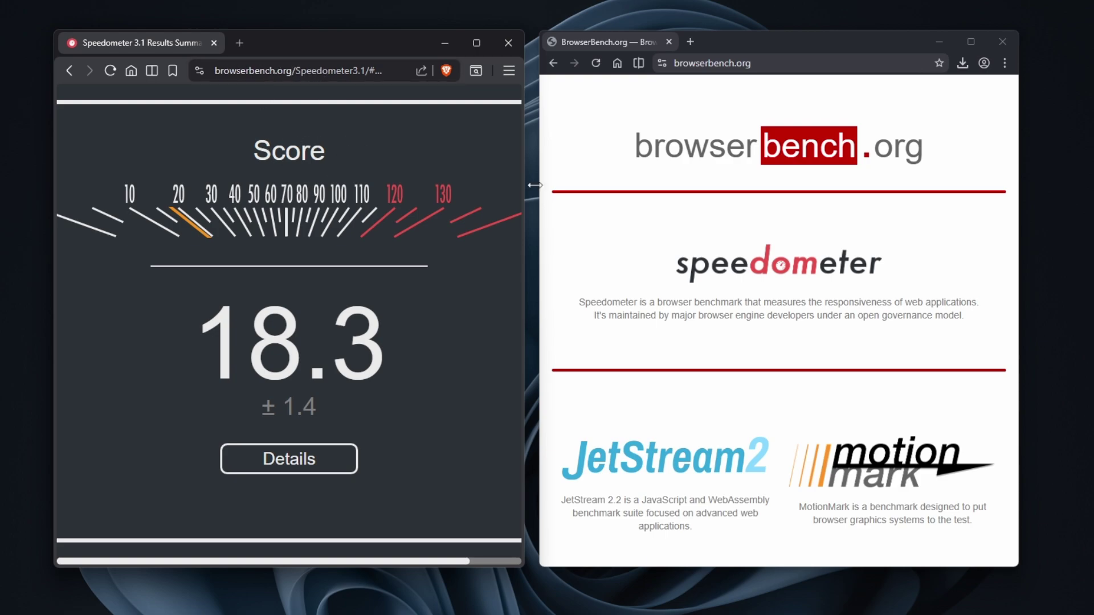
pyautogui.click(723, 52)
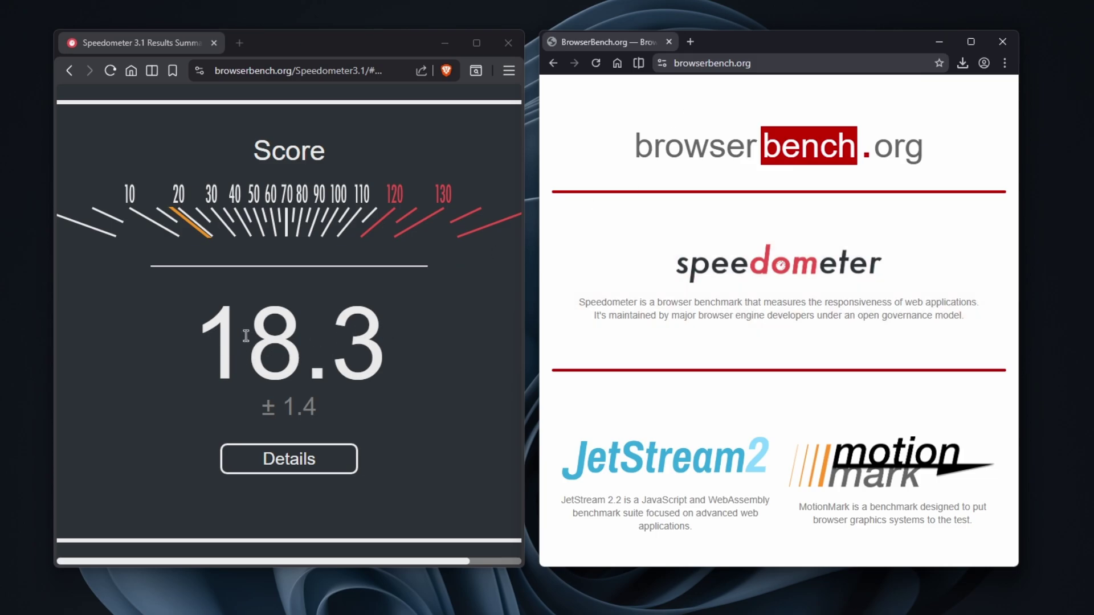
pyautogui.click(747, 274)
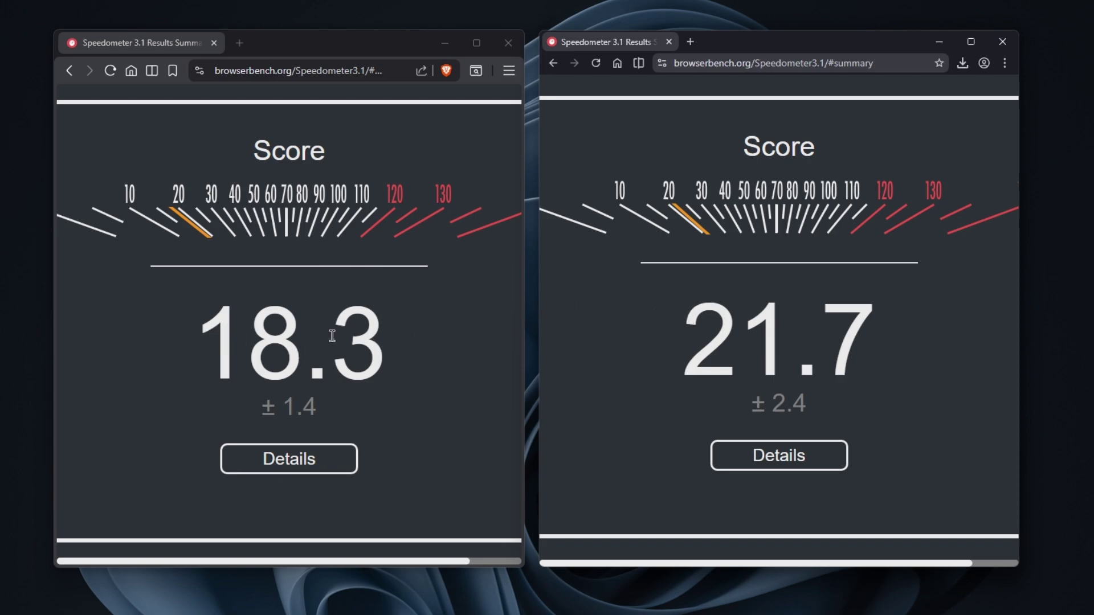
pyautogui.moveTo(204, 339); pyautogui.dragTo(408, 335)
pyautogui.moveTo(672, 335); pyautogui.dragTo(885, 343)
pyautogui.click(884, 343)
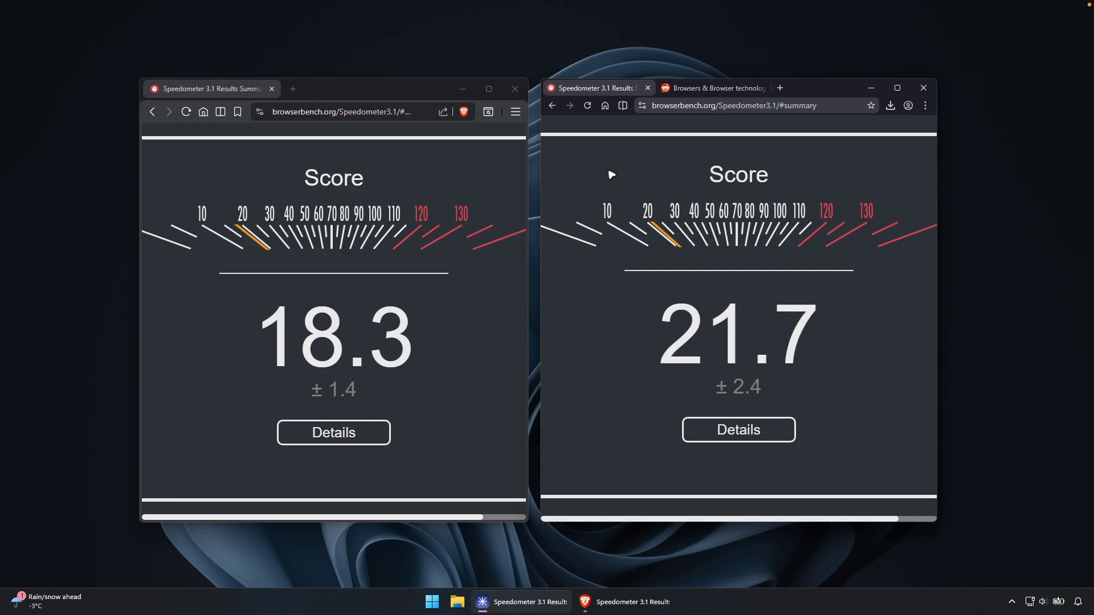
pyautogui.click(312, 89)
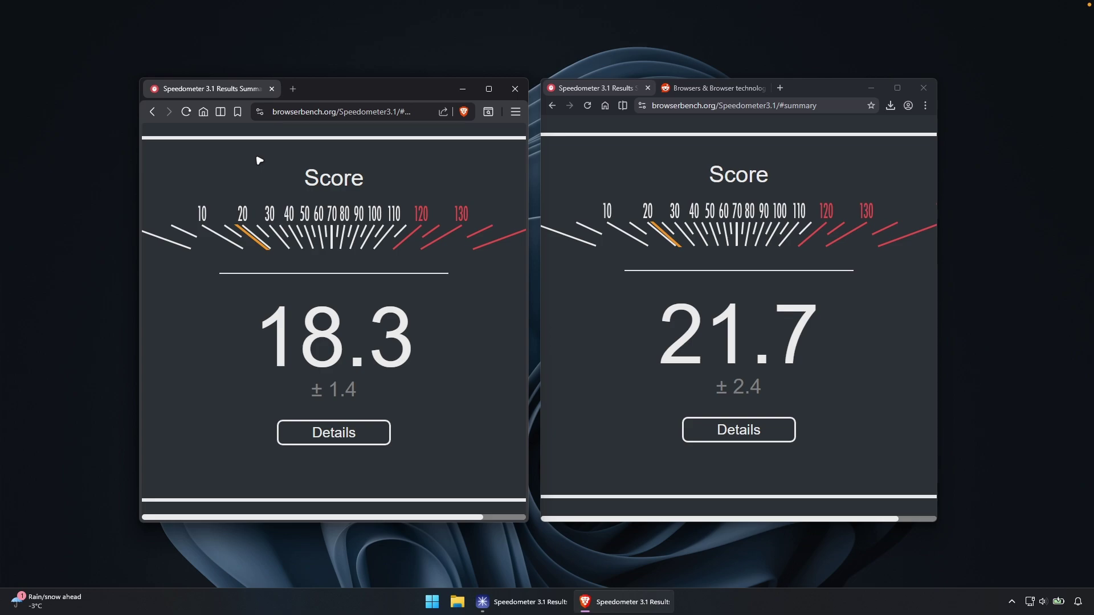
pyautogui.click(650, 172)
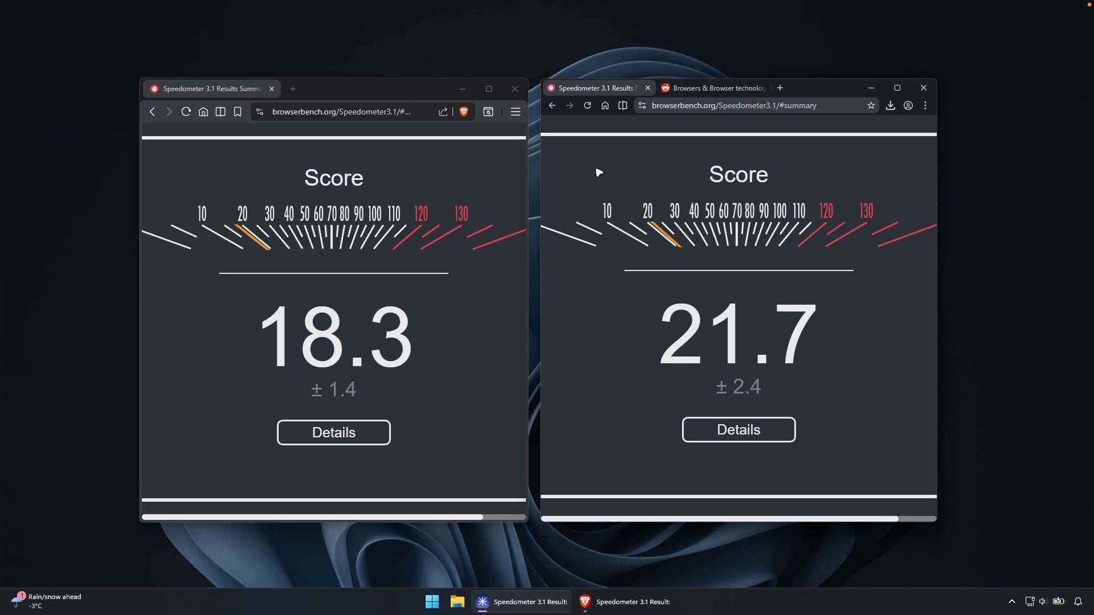
# - Switch Helium to the r/browsers Reddit tab showing the imputnet/helium star chart
pyautogui.click(713, 87)
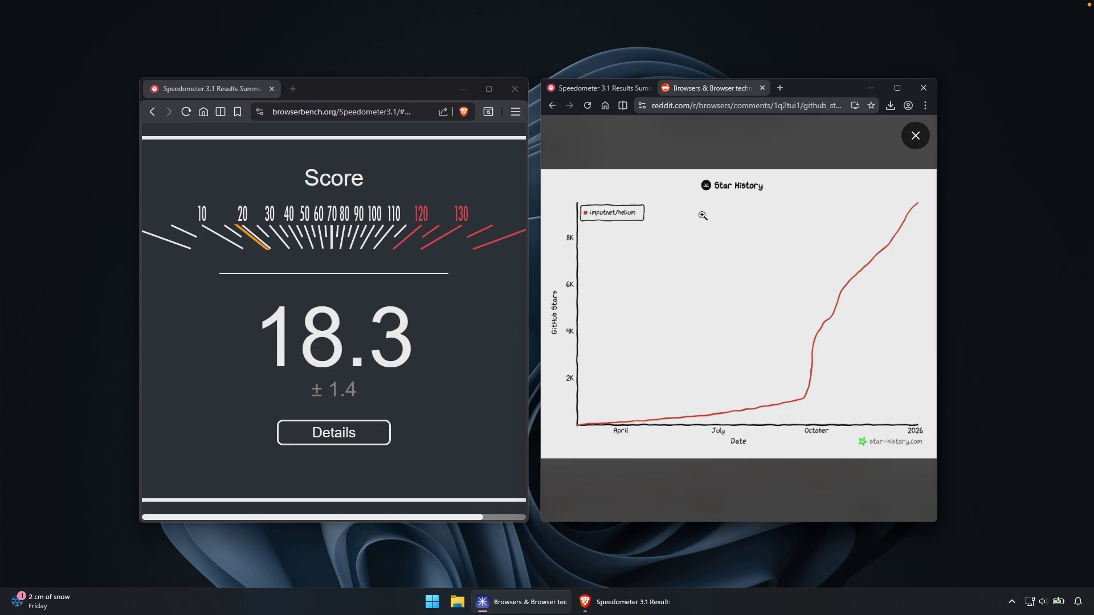